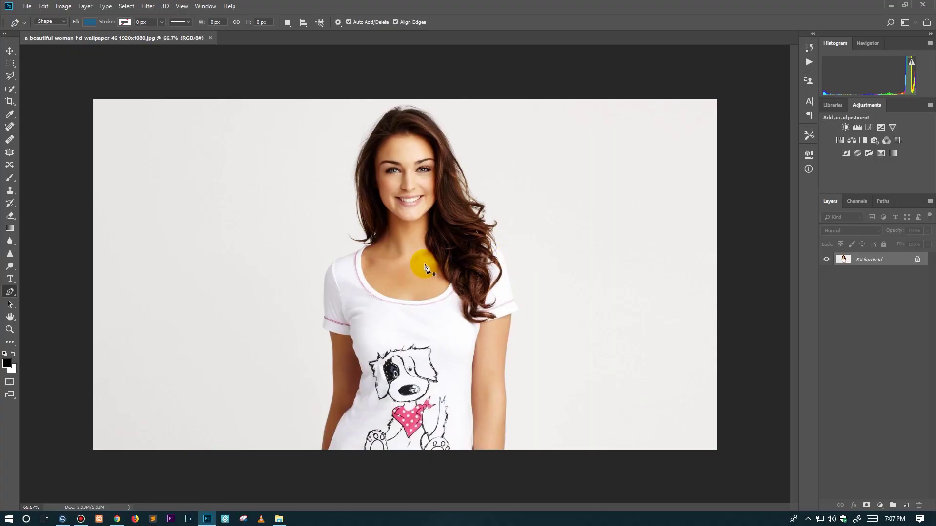
Duplicate the Background photo into Layer 1 and keep the new layer active
key(v)
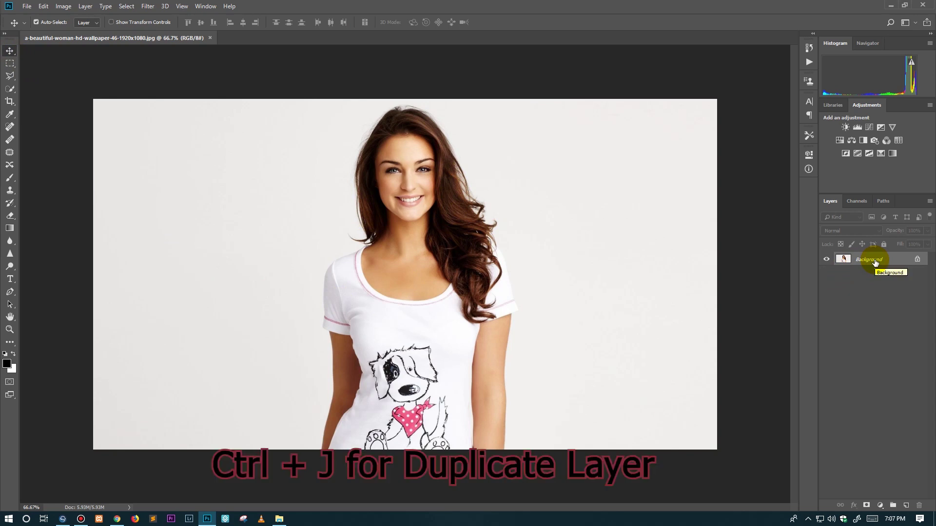
key(ctrl+j)
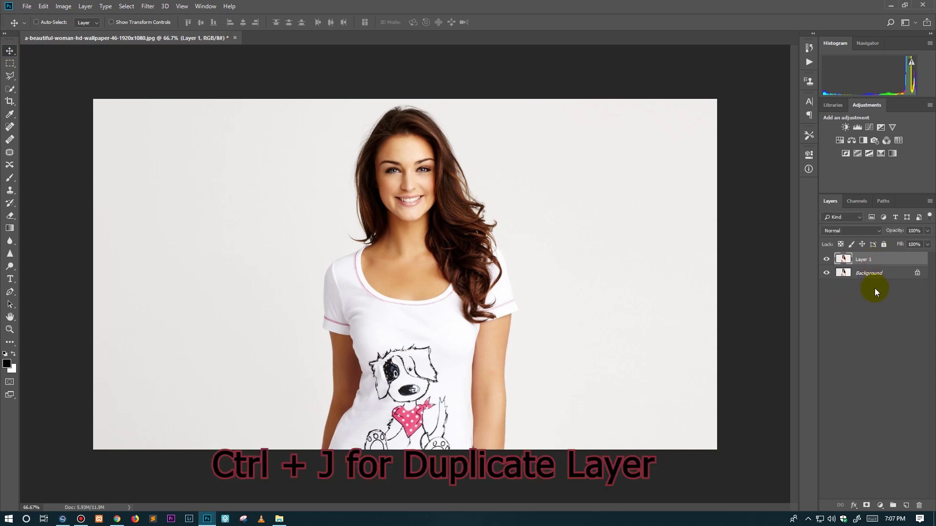
click(873, 273)
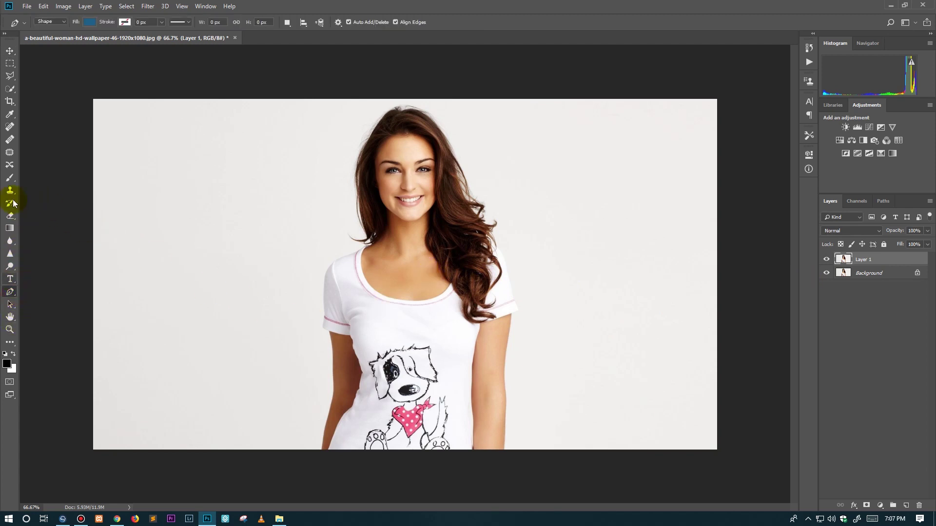
click(11, 90)
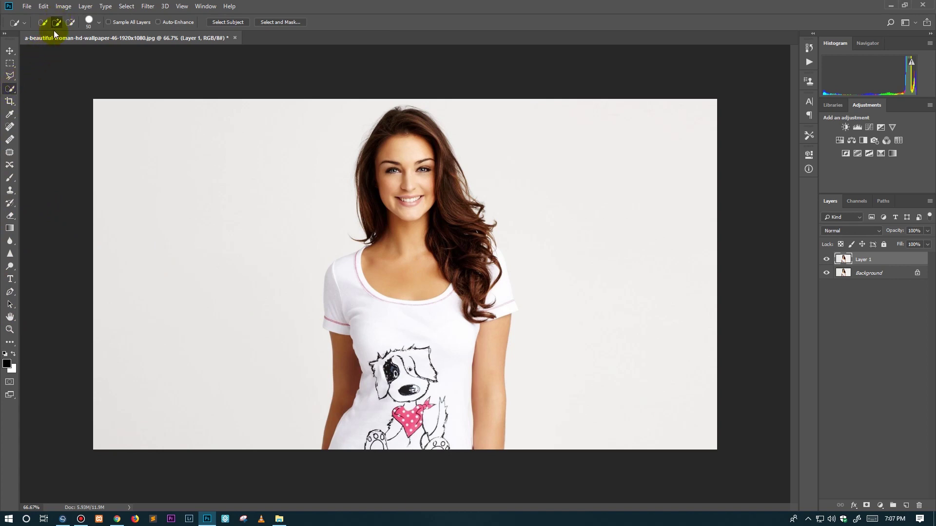
Select the shirt front, neck, chin and left shoulder with Quick Selection
click(385, 304)
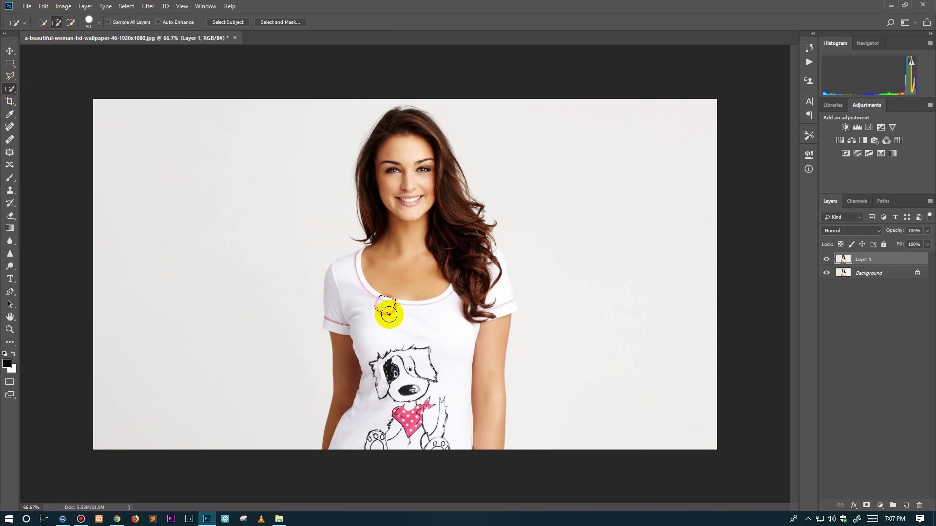
mouse_move(388, 314)
mouse_down()
mouse_move(389, 414)
mouse_move(415, 391)
mouse_up()
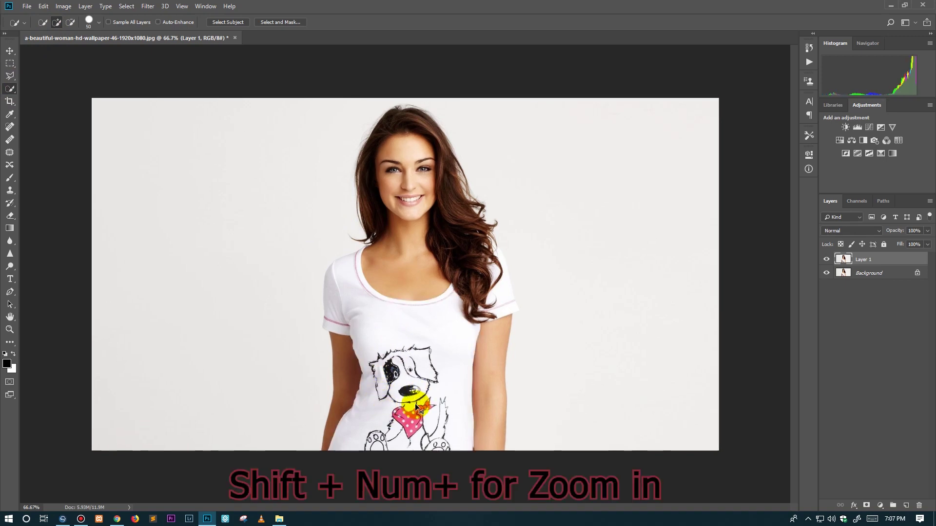
key(shift+KP_Add)
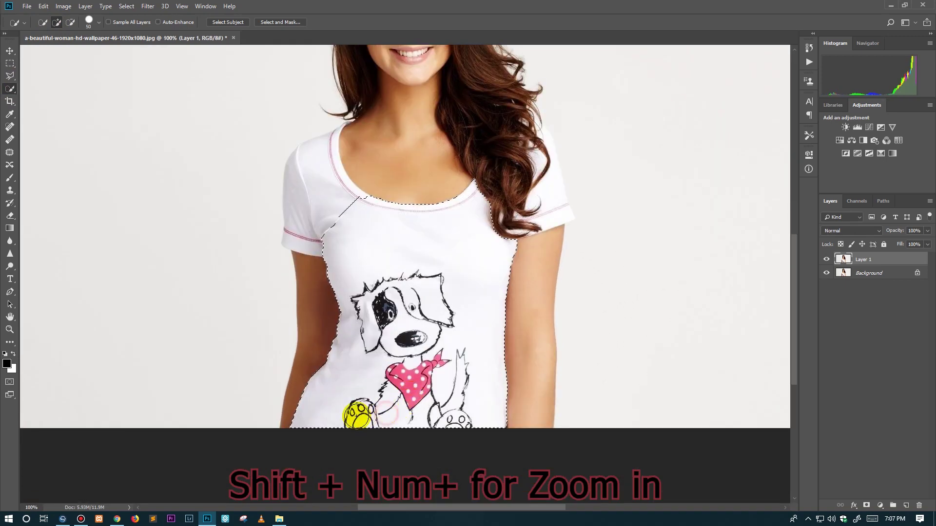
mouse_move(412, 390)
mouse_down()
mouse_move(457, 420)
mouse_move(516, 416)
mouse_move(526, 403)
mouse_move(514, 221)
mouse_up()
mouse_move(510, 176)
mouse_down()
mouse_move(547, 218)
mouse_move(344, 163)
mouse_move(339, 141)
mouse_move(305, 148)
mouse_move(299, 204)
mouse_move(310, 285)
mouse_up()
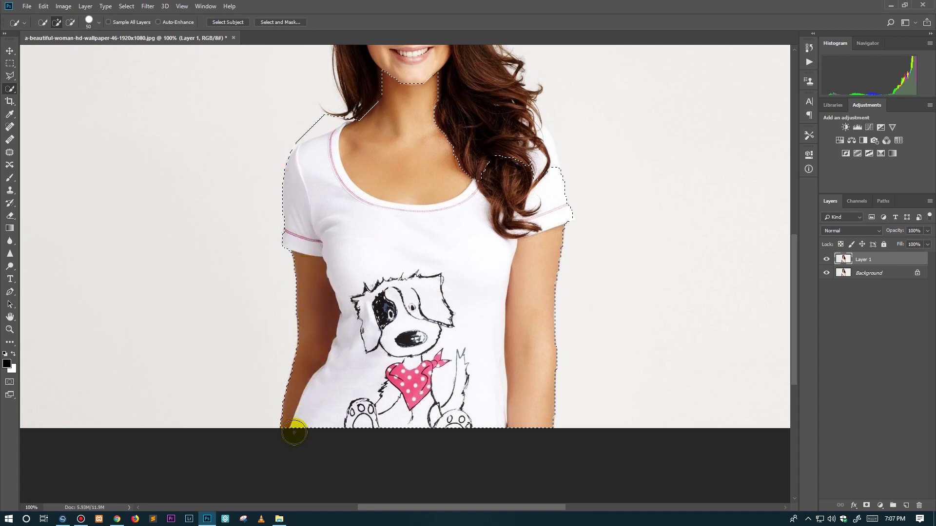
scroll(396, 366, up, 5)
Add the hair, including the tips, crown and left edge, to the selection
mouse_move(428, 351)
mouse_down()
mouse_move(479, 331)
mouse_move(425, 152)
mouse_move(367, 206)
mouse_up()
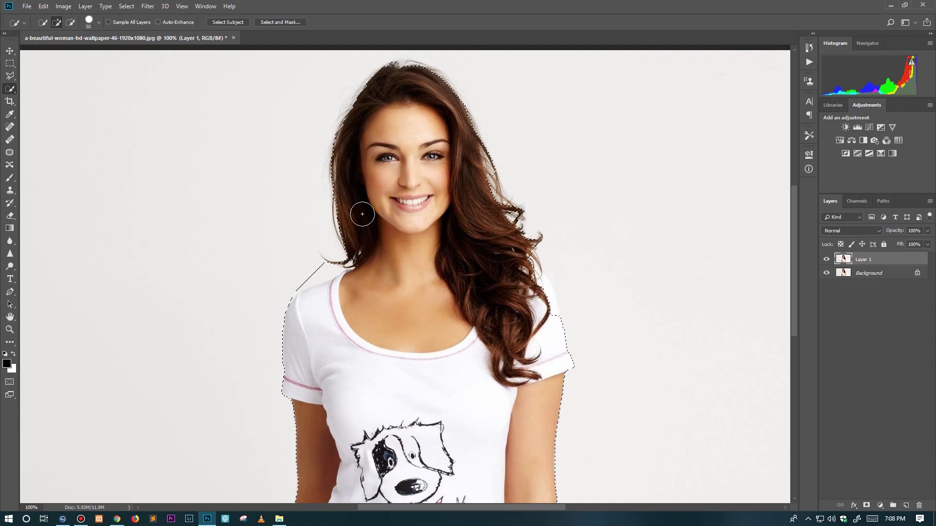
drag(350, 249, 348, 210)
drag(478, 177, 488, 167)
drag(461, 124, 432, 104)
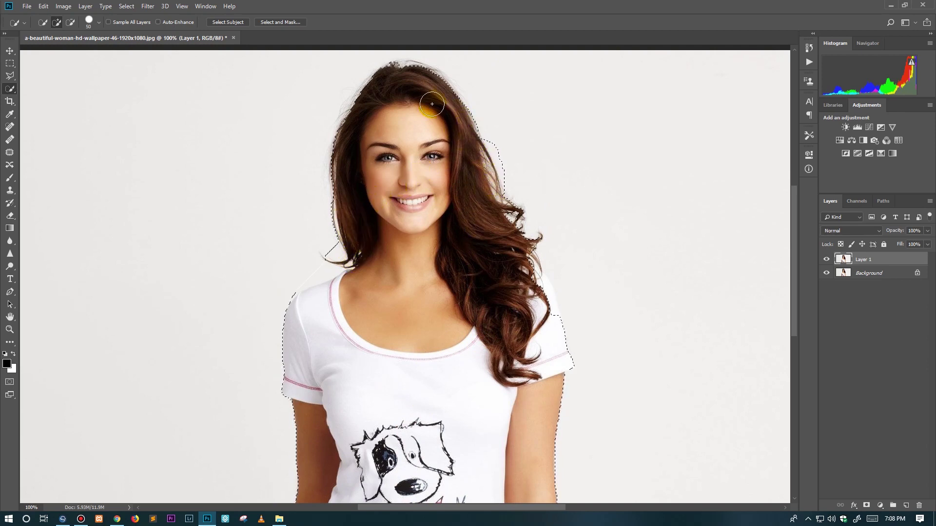
drag(409, 64, 385, 71)
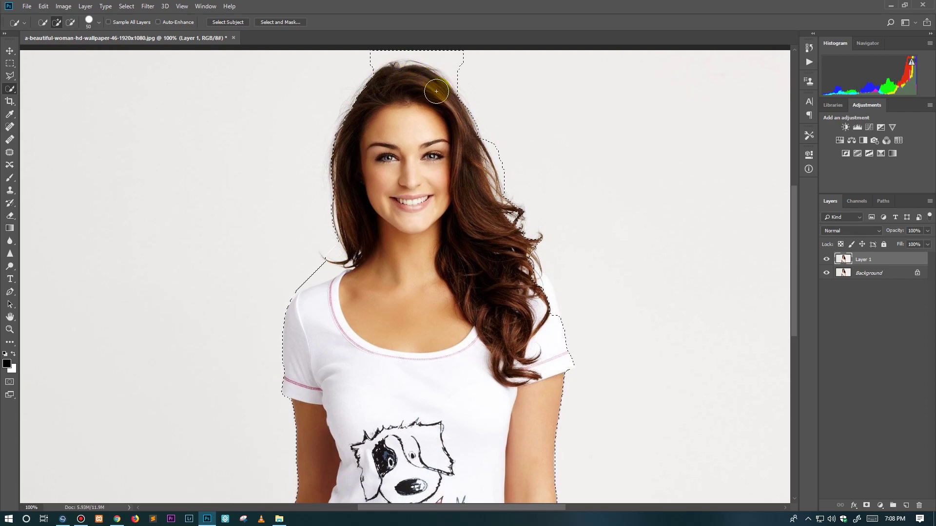
drag(344, 129, 341, 186)
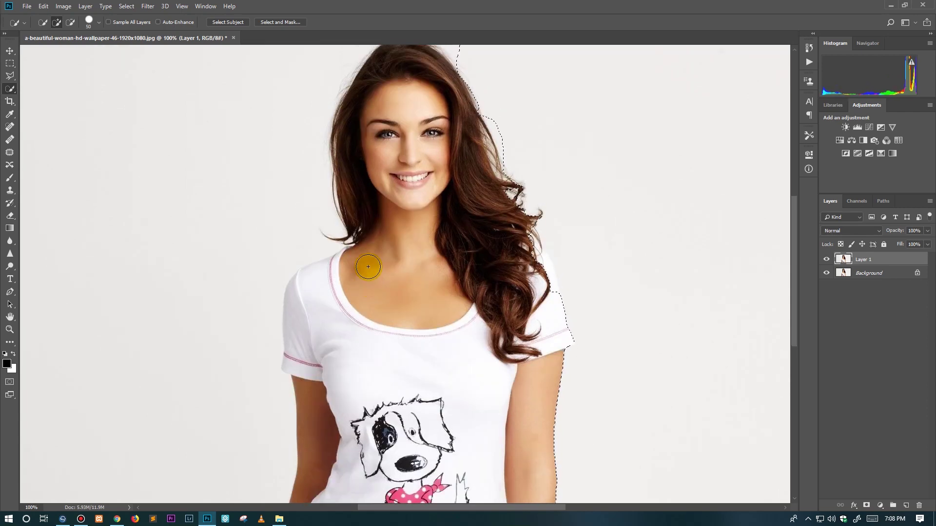
drag(353, 263, 467, 284)
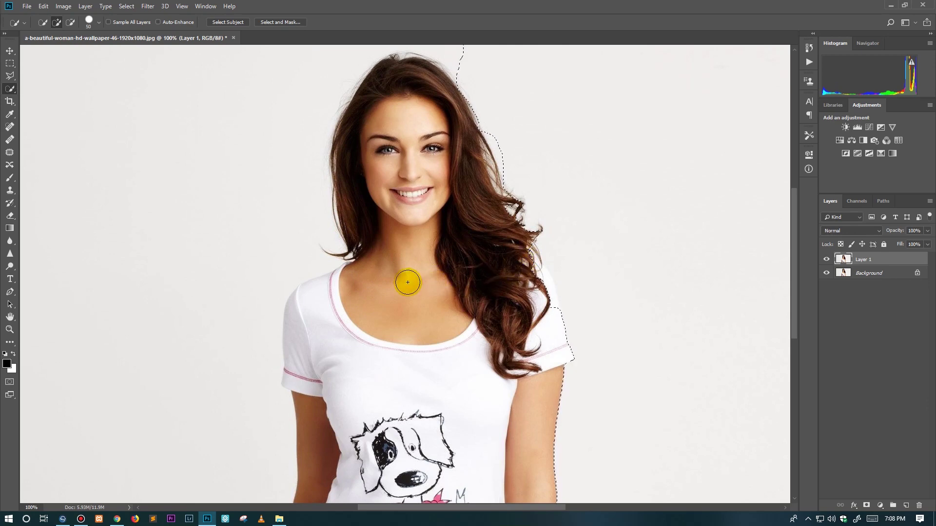
Subtract stray background from the selection, then undo the last two strokes
click(70, 22)
click(74, 81)
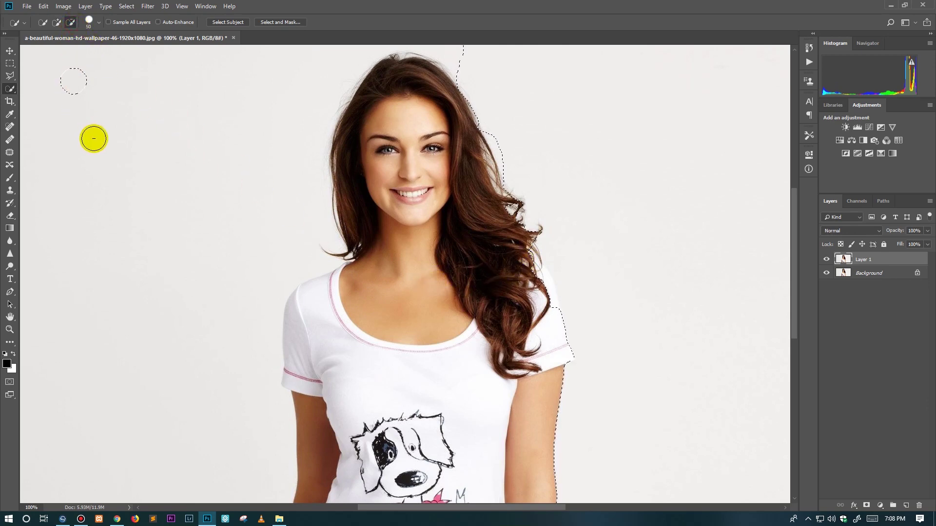
key(ctrl+alt+z)
key(ctrl+alt+z)
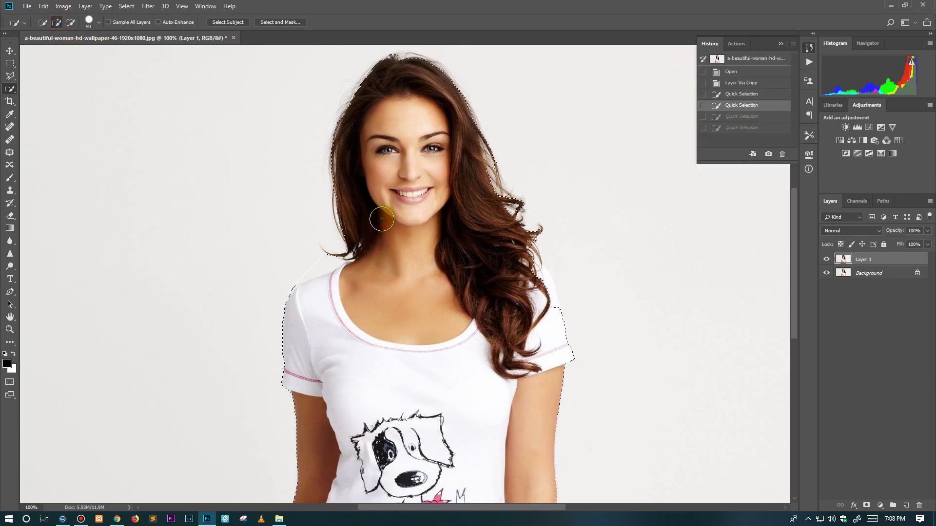
Refine the hair edge and neck, then trim background off near the left shoulder
drag(381, 218, 498, 262)
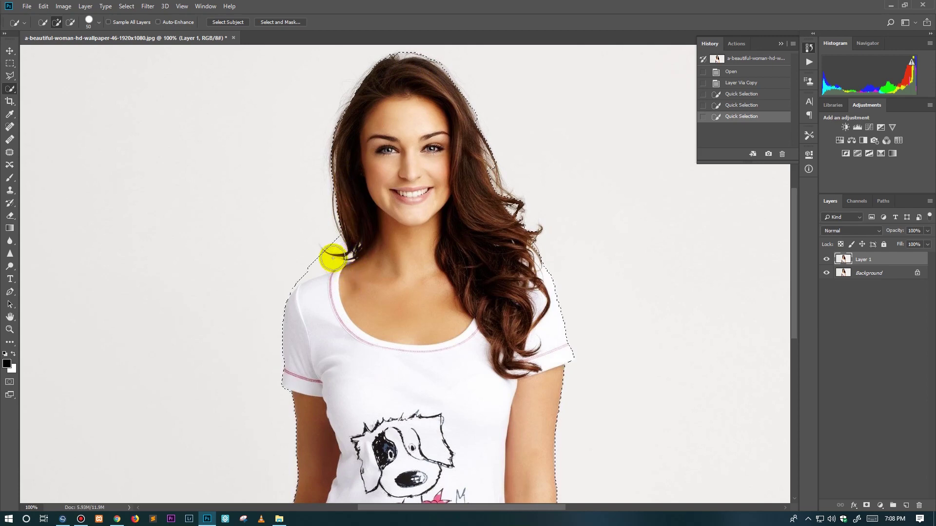
click(371, 275)
click(71, 22)
drag(275, 256, 285, 258)
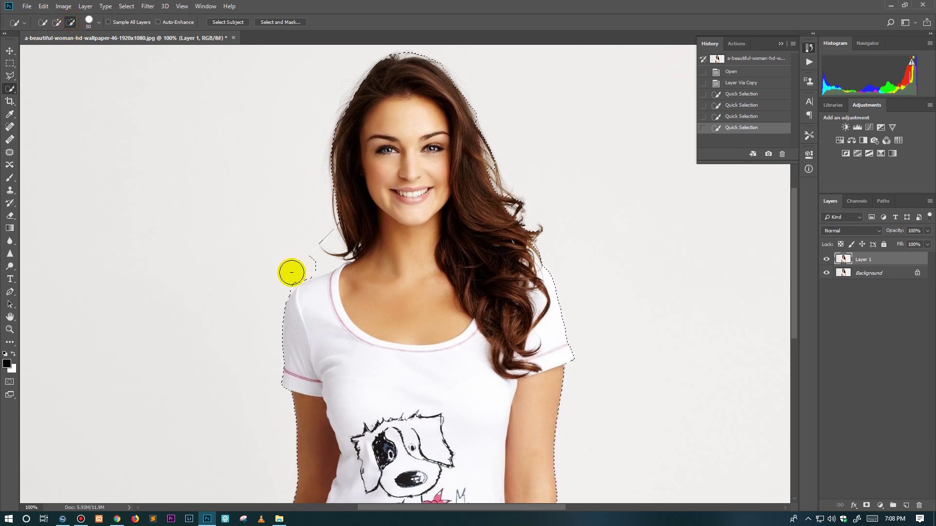
click(282, 284)
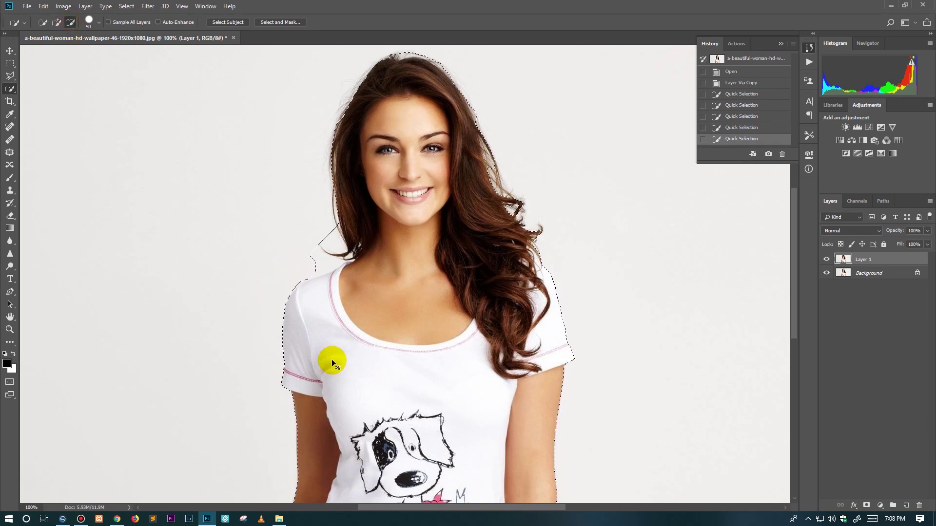
Remove the background beside the left arm from the selection
alt+scroll(331, 363, up, 1)
scroll(330, 355, down, 3)
scroll(324, 347, down, 3)
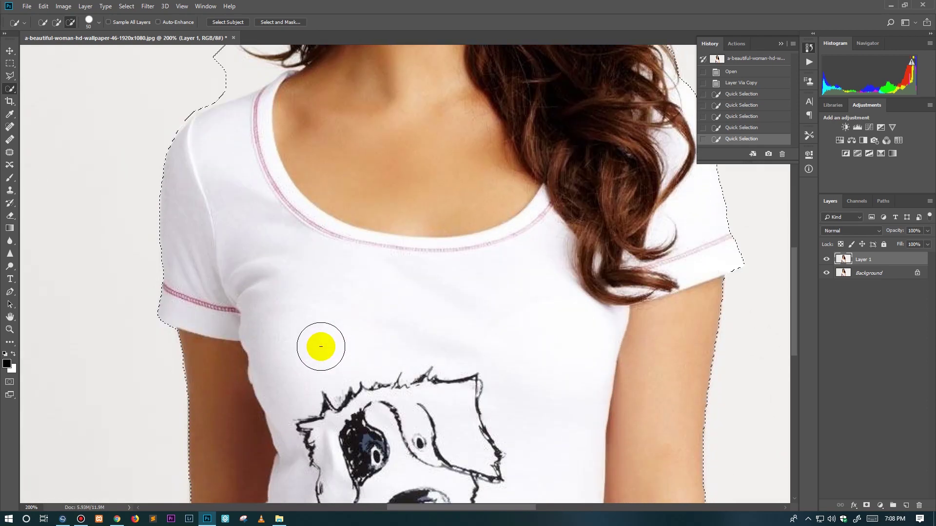
scroll(320, 341, down, 3)
scroll(320, 347, down, 3)
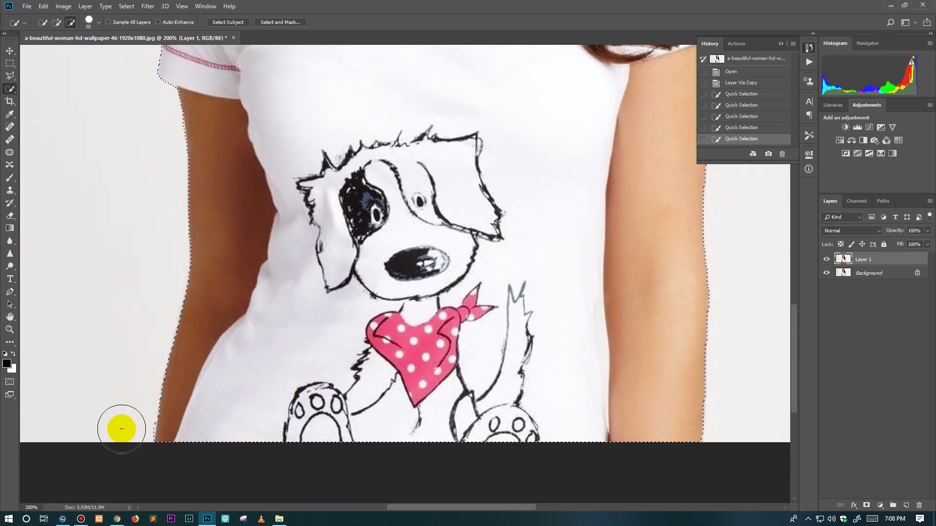
click(127, 427)
scroll(720, 383, up, 2)
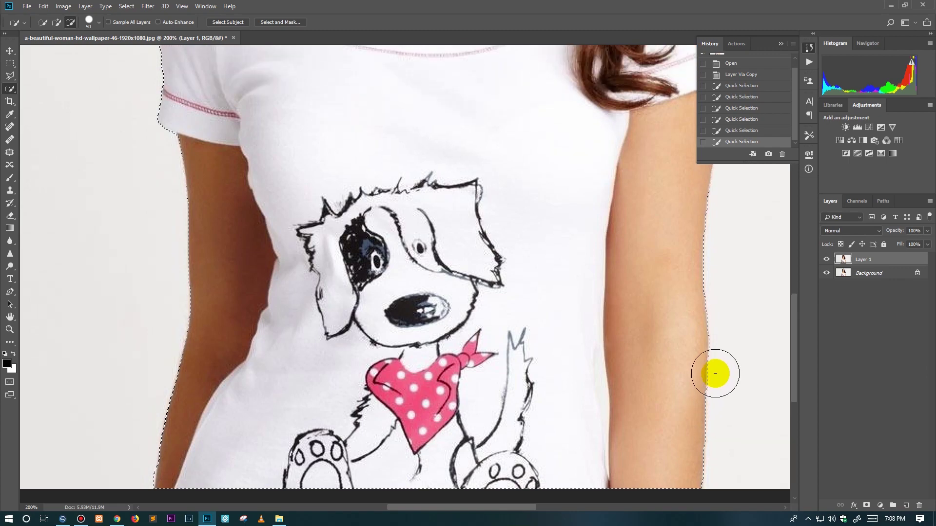
scroll(714, 371, up, 3)
scroll(715, 365, up, 3)
scroll(718, 363, up, 3)
scroll(717, 359, up, 3)
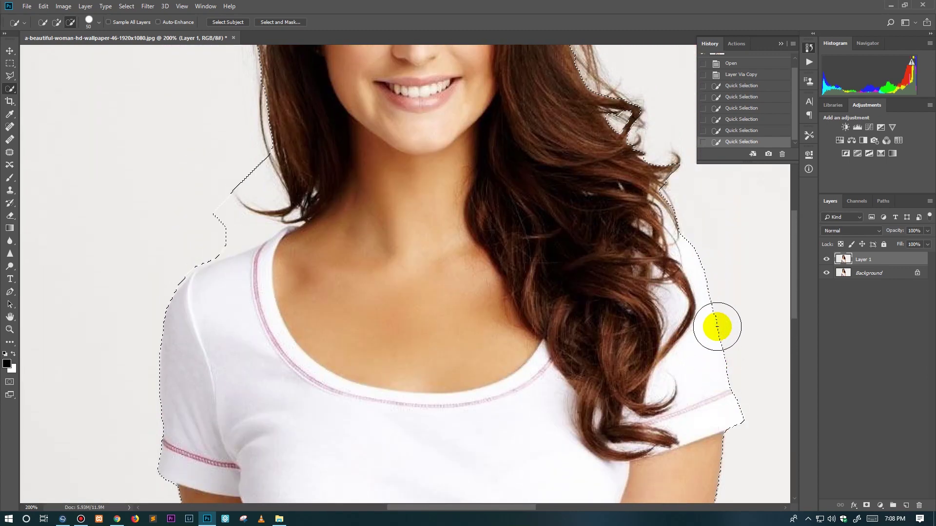
scroll(717, 326, up, 3)
scroll(723, 254, up, 2)
scroll(680, 190, up, 2)
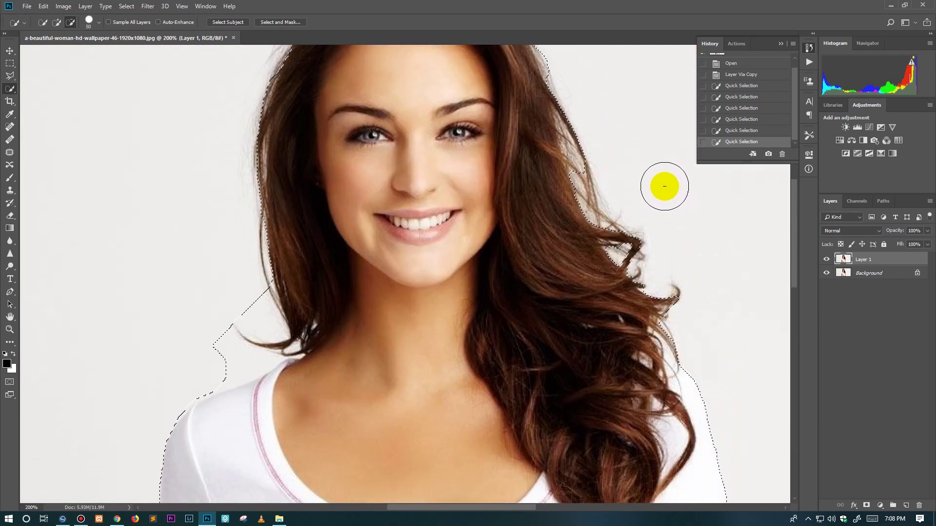
scroll(610, 142, up, 2)
scroll(592, 151, up, 3)
scroll(526, 98, up, 1)
scroll(487, 108, up, 2)
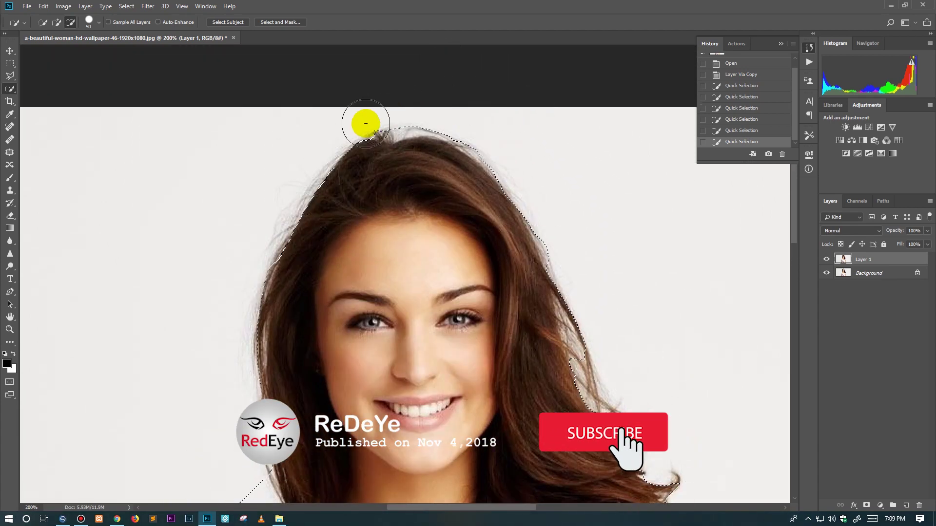
scroll(209, 244, down, 3)
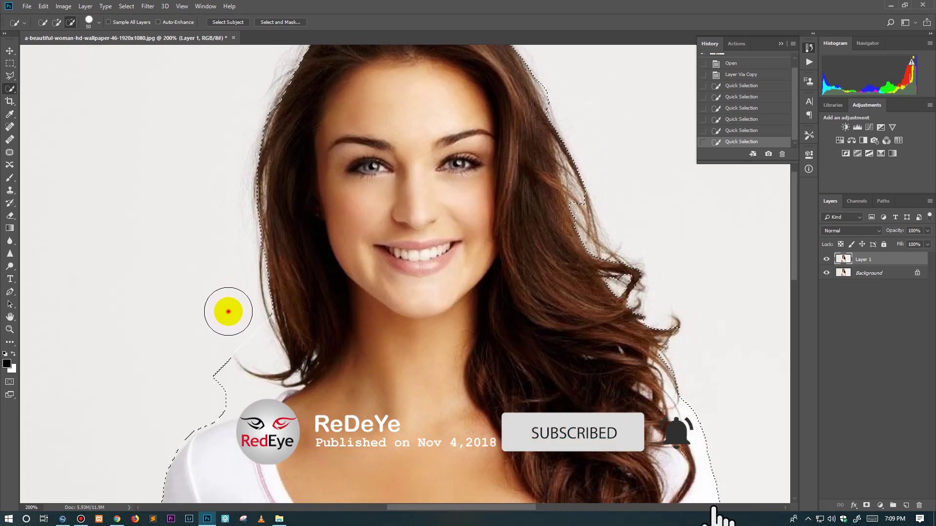
Subtract the background near the neck and left shoulder, then zoom out to view the image
click(99, 23)
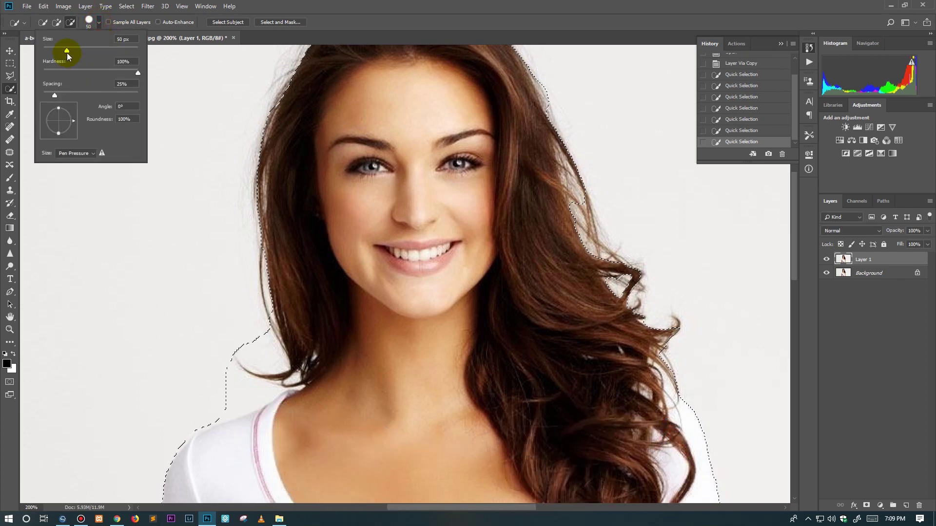
click(234, 300)
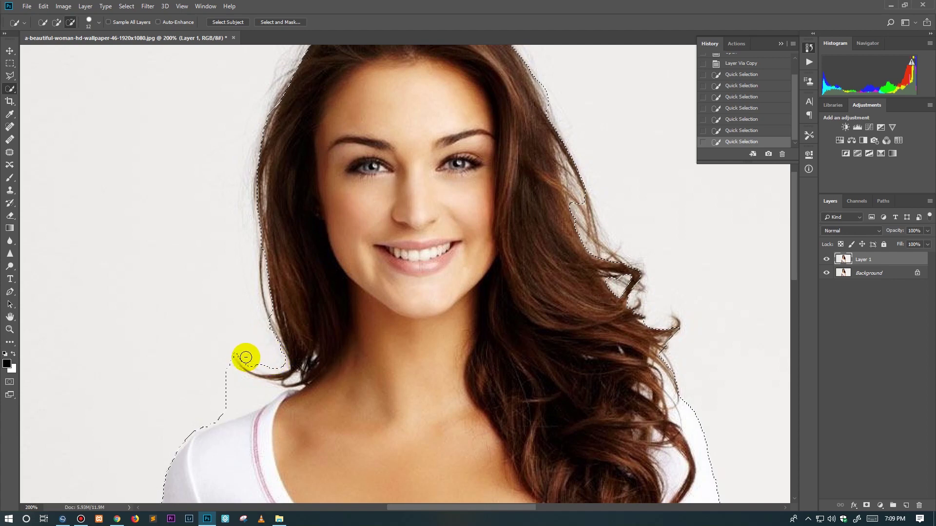
click(221, 365)
mouse_move(268, 387)
mouse_down()
mouse_move(238, 389)
mouse_move(213, 420)
mouse_move(190, 426)
mouse_move(237, 413)
mouse_up()
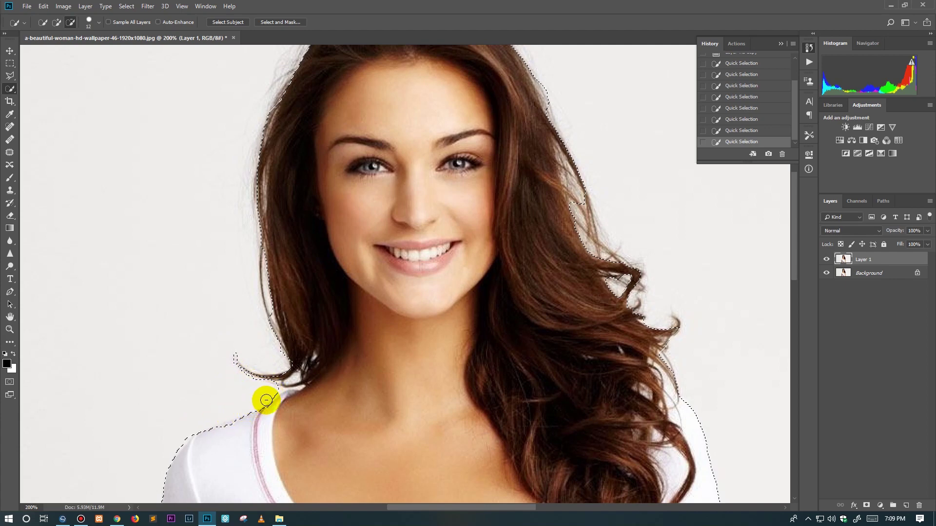
scroll(215, 380, down, 1)
scroll(302, 389, up, 1)
scroll(463, 401, up, 1)
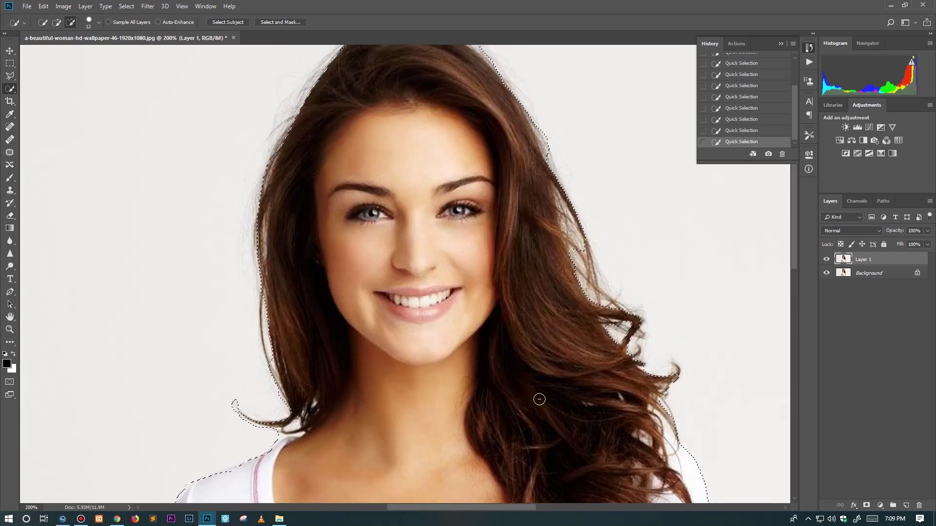
scroll(596, 397, up, 2)
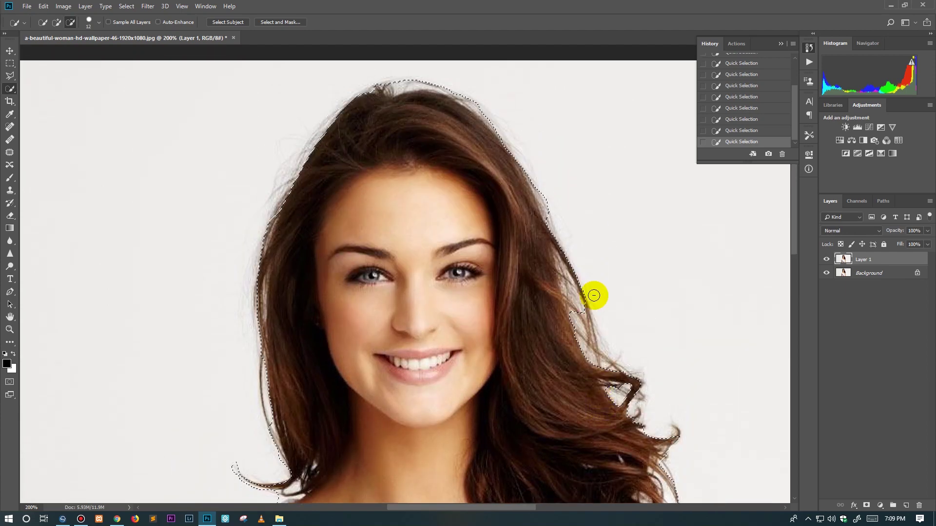
scroll(580, 226, down, 1)
scroll(556, 255, down, 2)
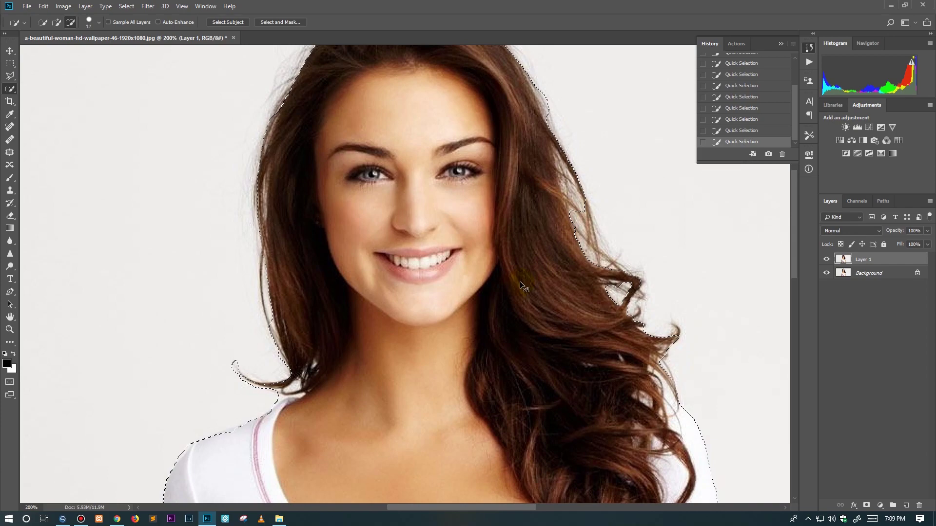
key(ctrl+minus)
key(ctrl+minus)
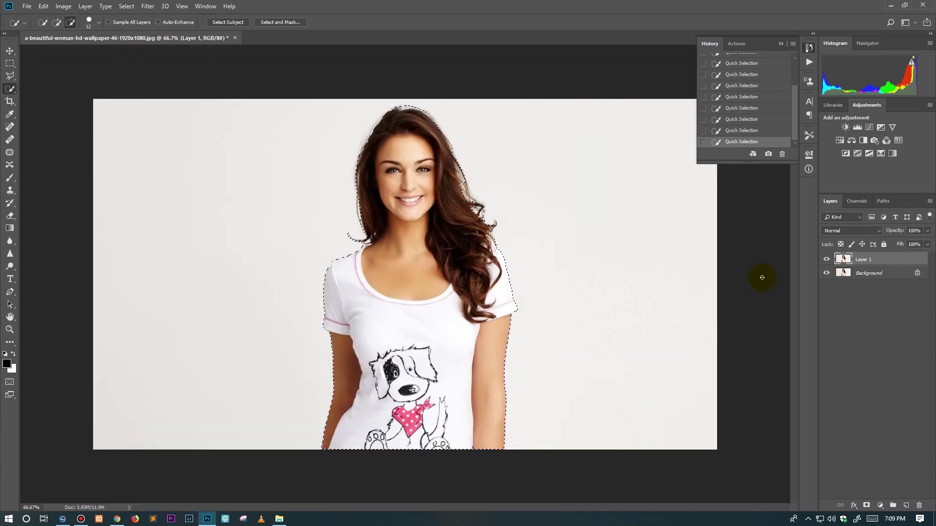
Add a layer mask to Layer 1 from the selection and hide the Background layer
click(826, 273)
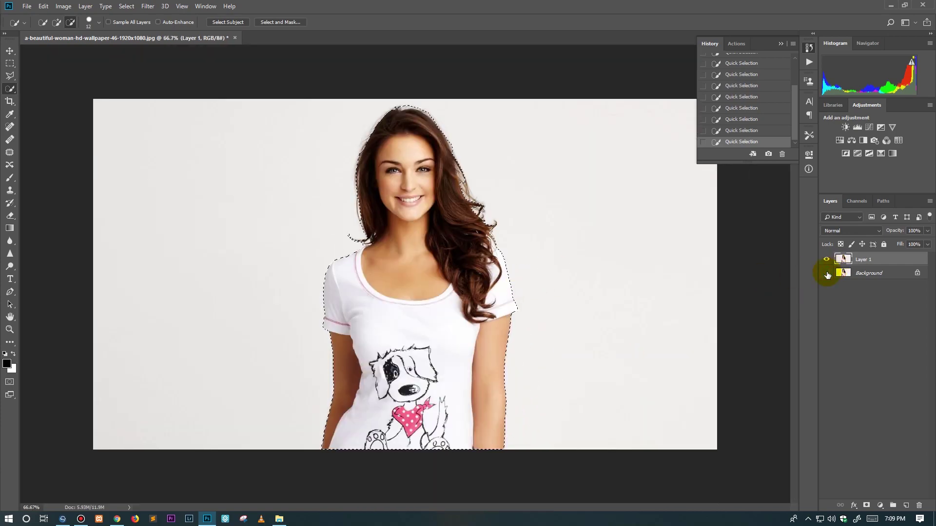
click(826, 259)
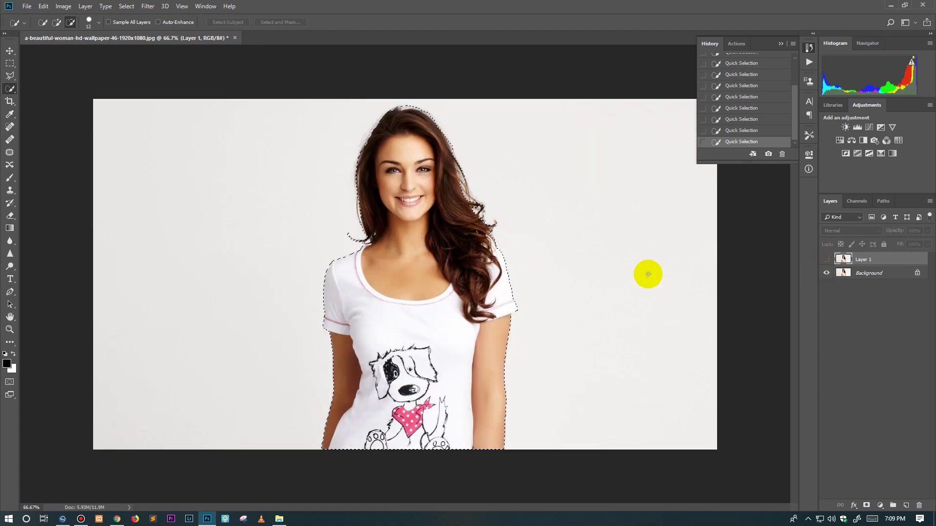
click(827, 260)
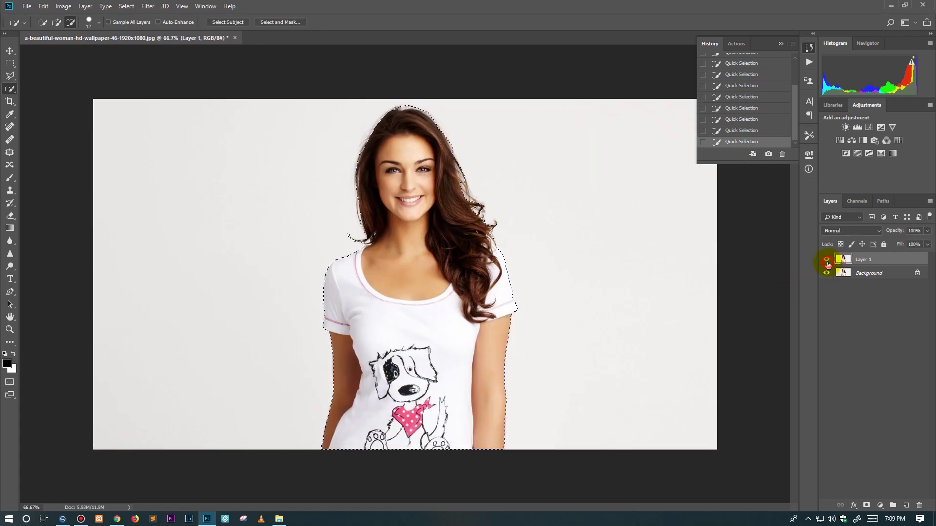
click(866, 505)
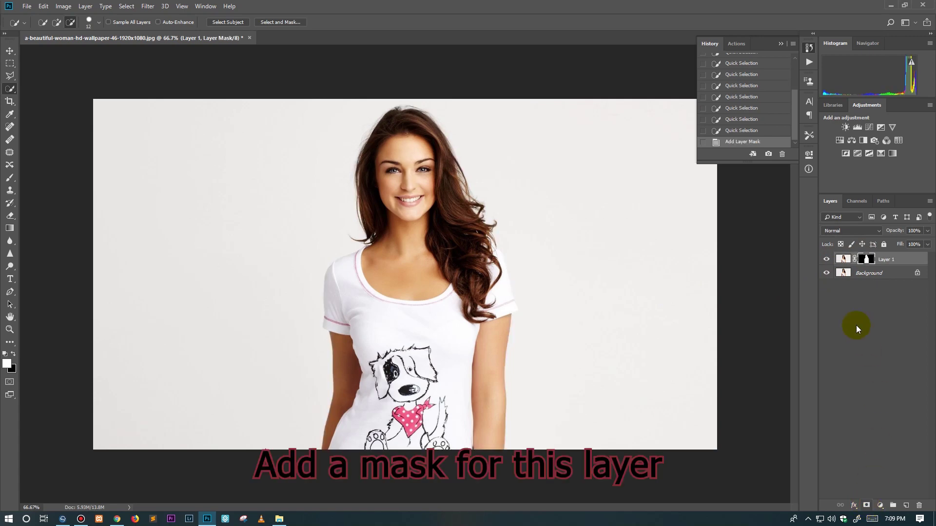
click(826, 273)
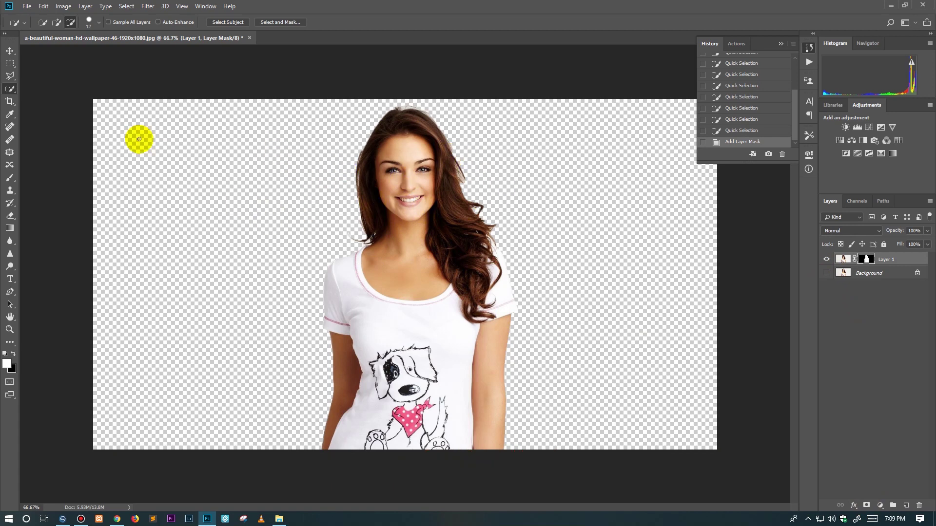
click(8, 51)
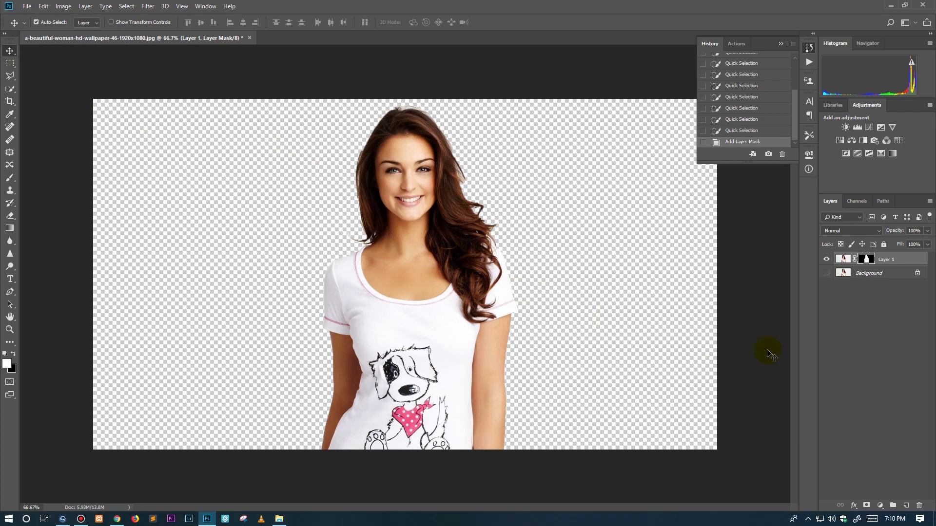
right_click(882, 265)
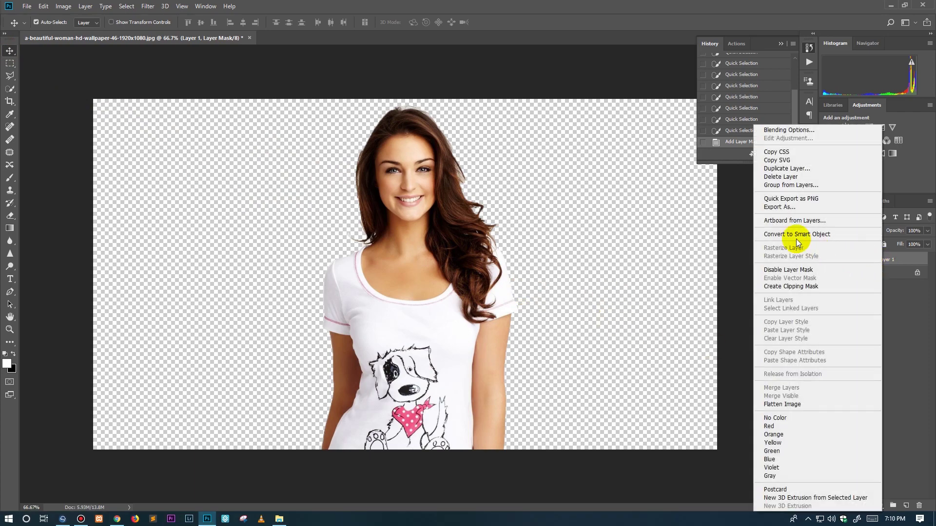
Open Select and Mask for Layer 1's mask and check the preview modes
click(893, 259)
click(864, 260)
right_click(864, 259)
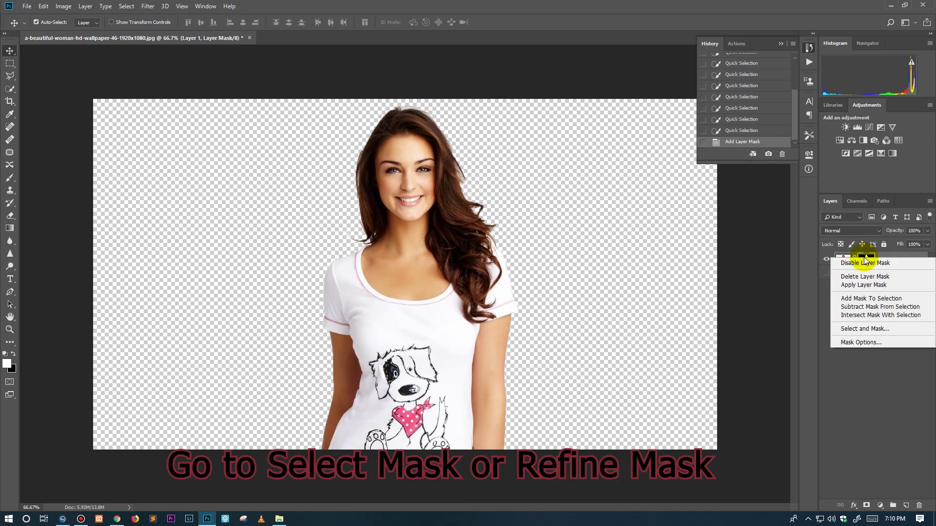
click(879, 329)
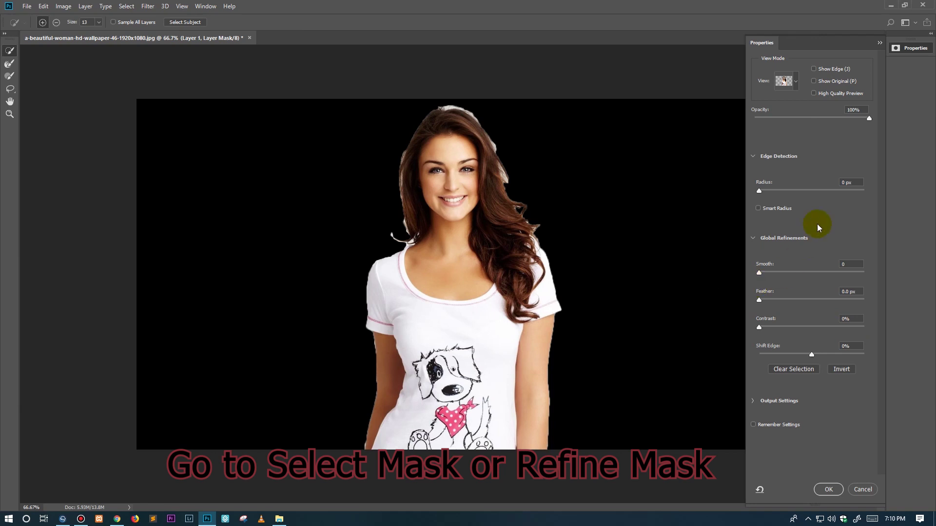
click(796, 81)
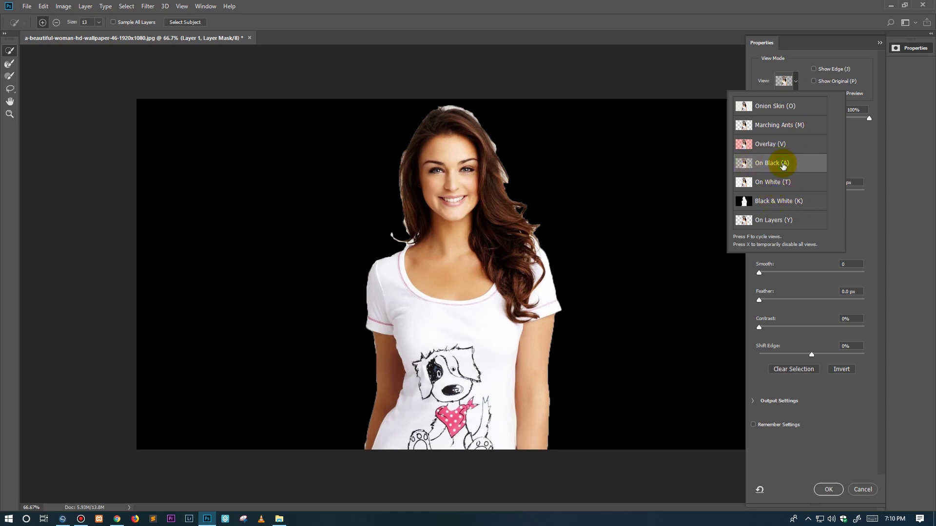
click(854, 147)
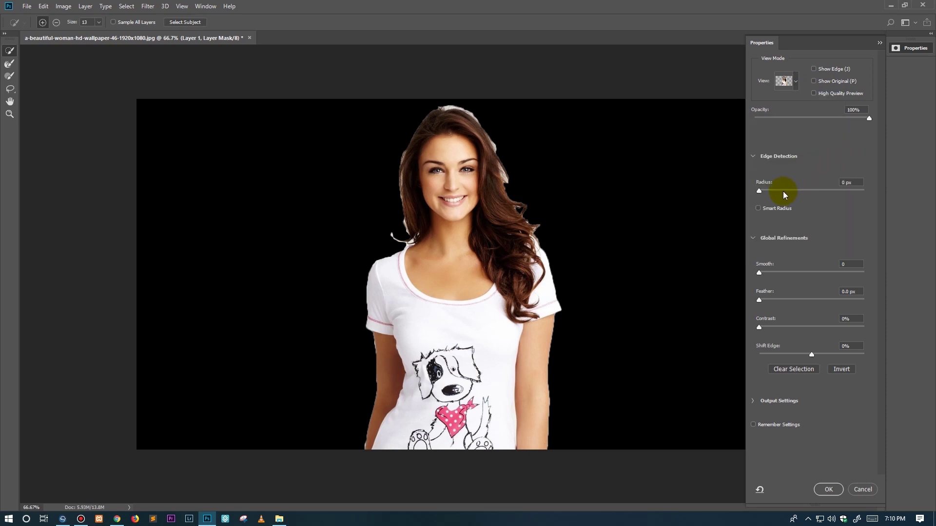
Set Radius 2 px, Smooth 36 and Contrast 34%, then apply the refinement
click(845, 182)
text(2.3)
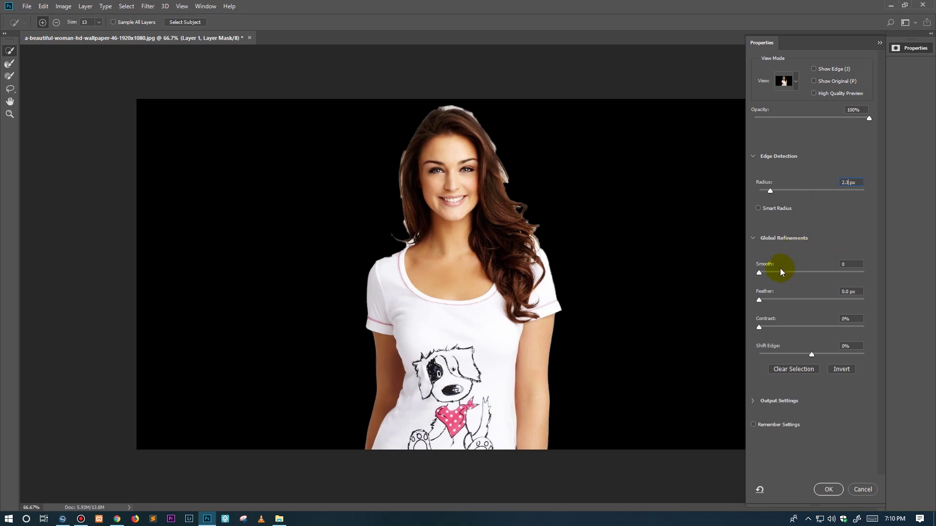
key(Escape)
click(847, 264)
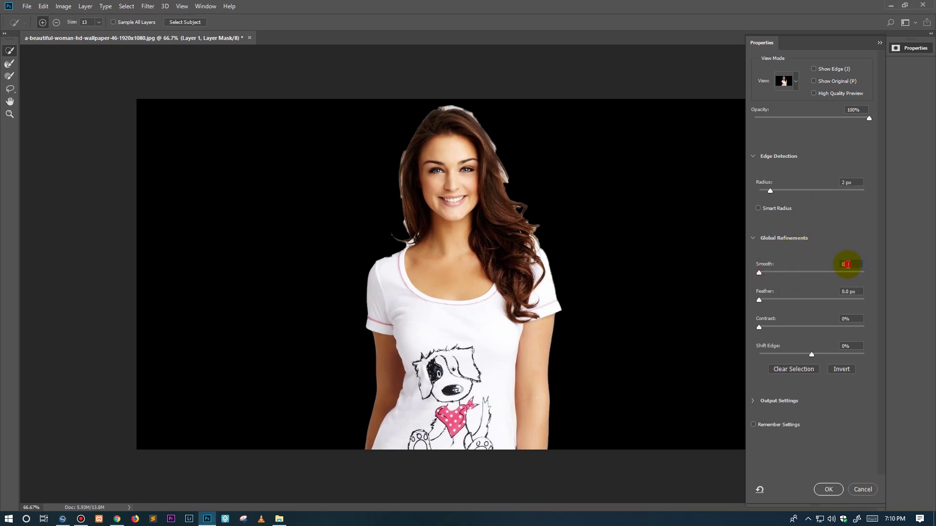
text(36)
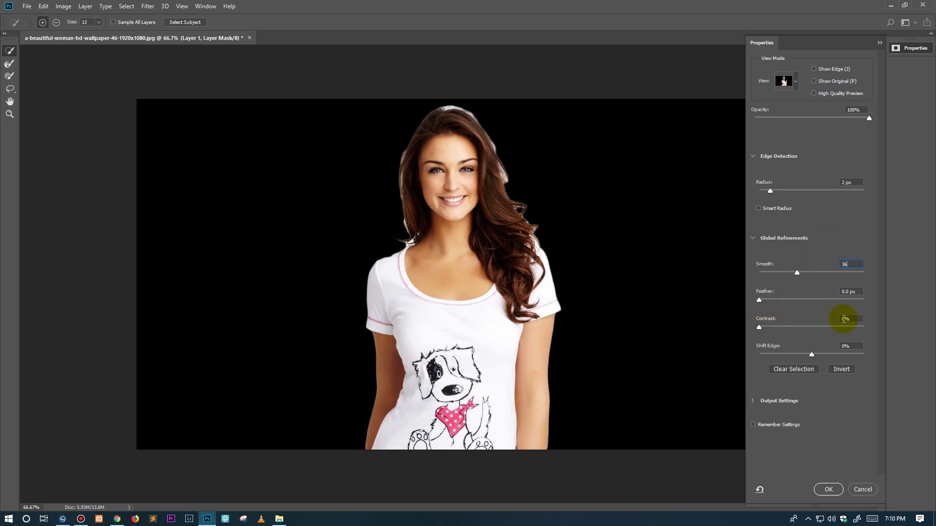
text(34)
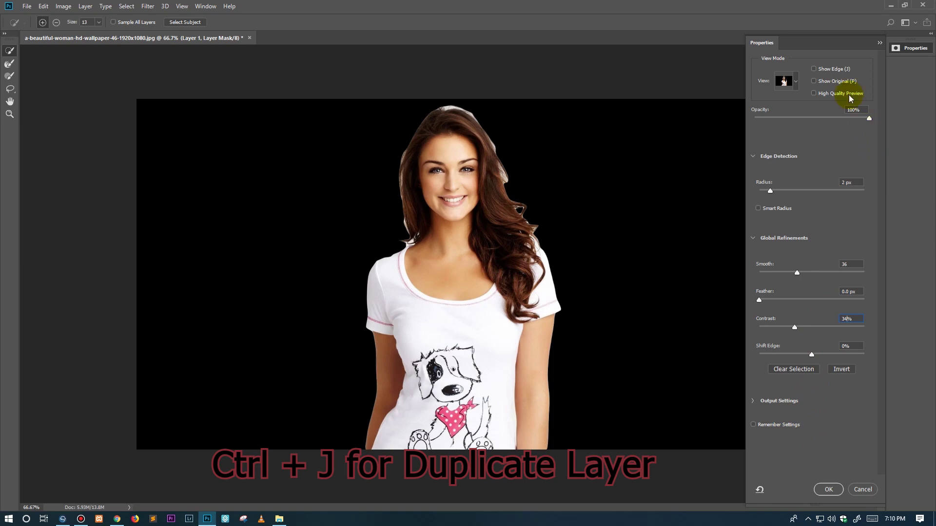
click(830, 490)
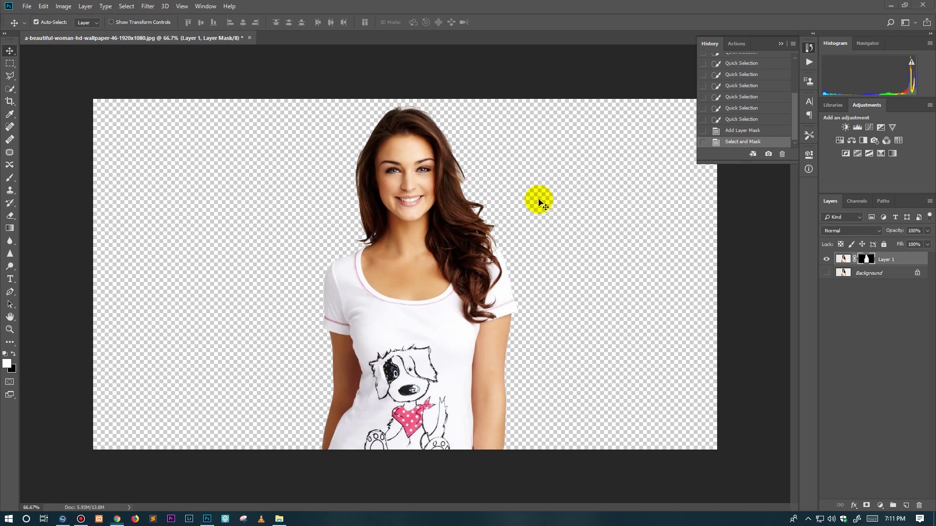
Add a white Color Fill layer above the Background, beneath Layer 1
click(870, 274)
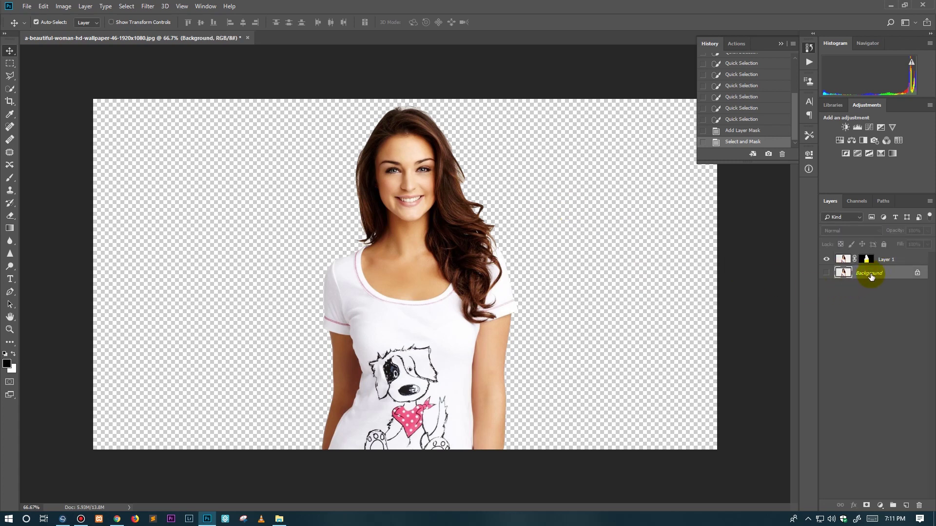
click(880, 505)
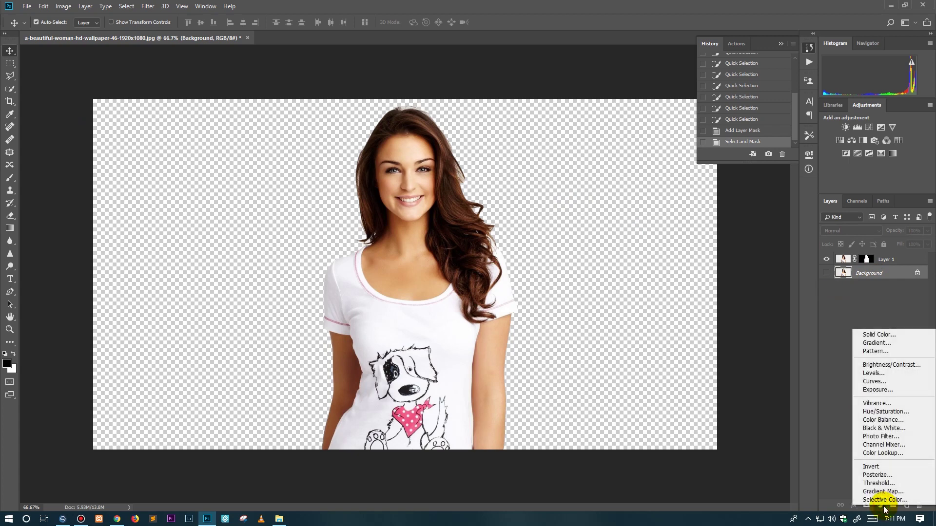
click(875, 336)
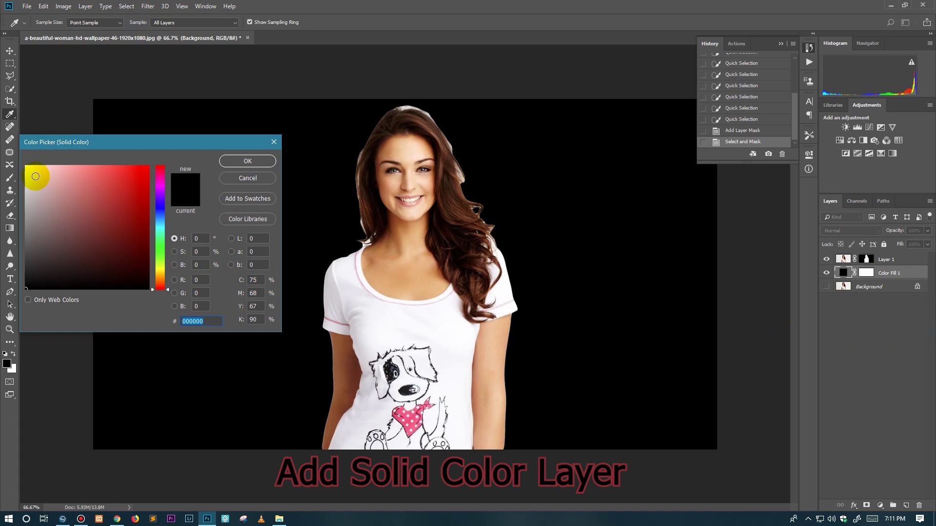
click(27, 166)
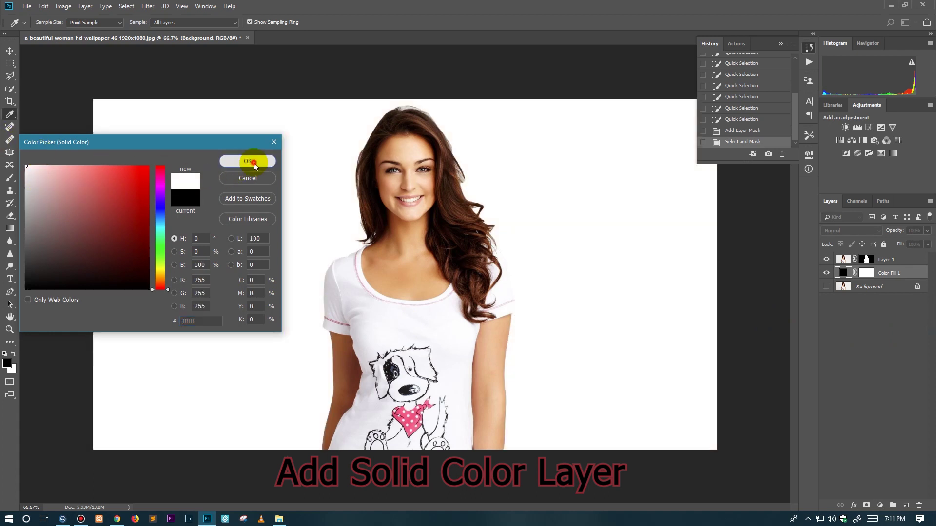
click(253, 164)
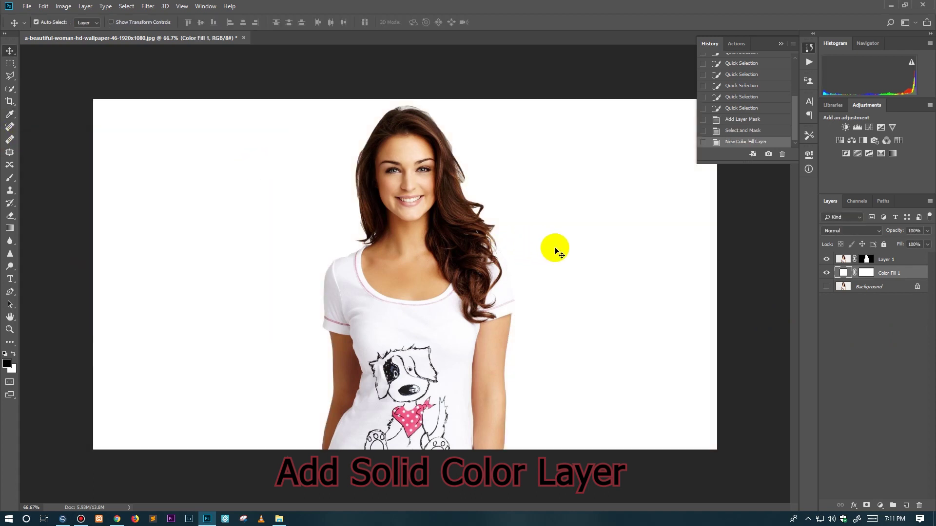
Select Layer 1 and Color Fill 1 together in the Layers panel
shift+click(893, 261)
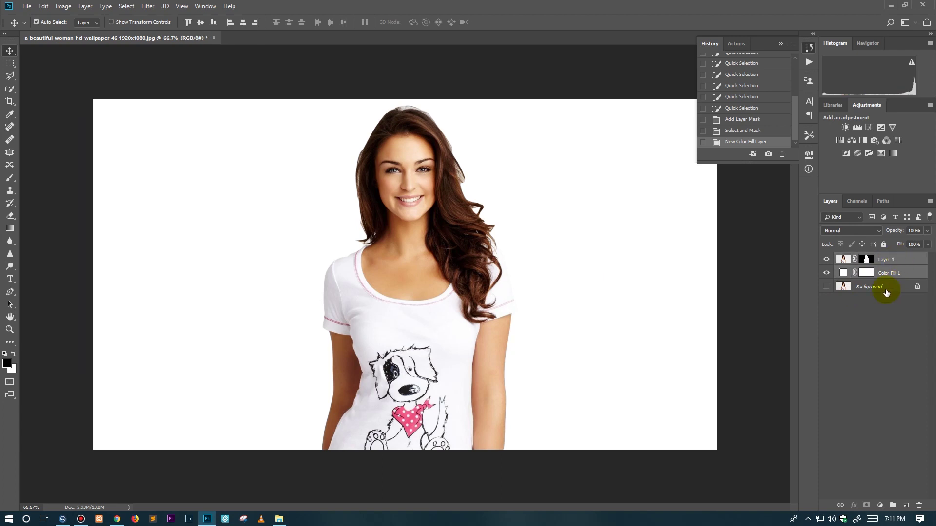
click(893, 258)
ctrl+click(896, 274)
Convert Layer 1 and Color Fill 1 into a single Layer 1 smart object
right_click(895, 274)
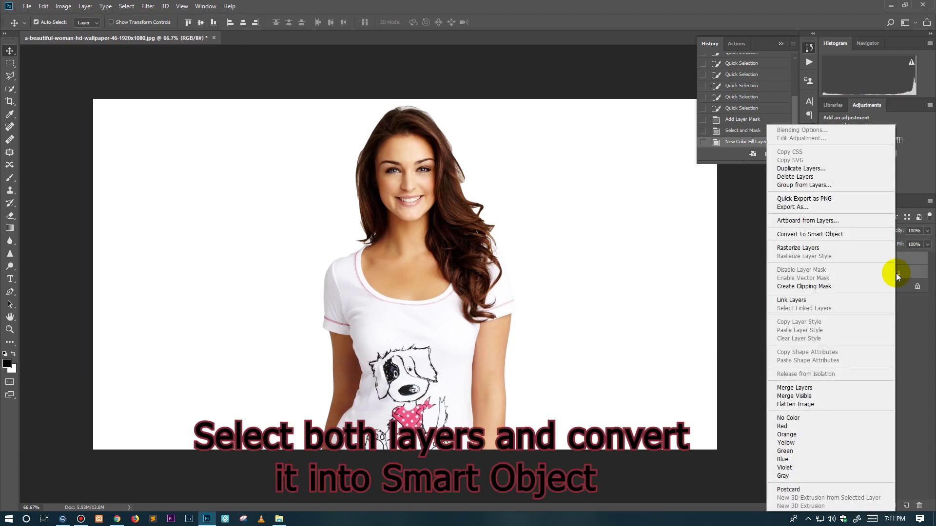
click(819, 233)
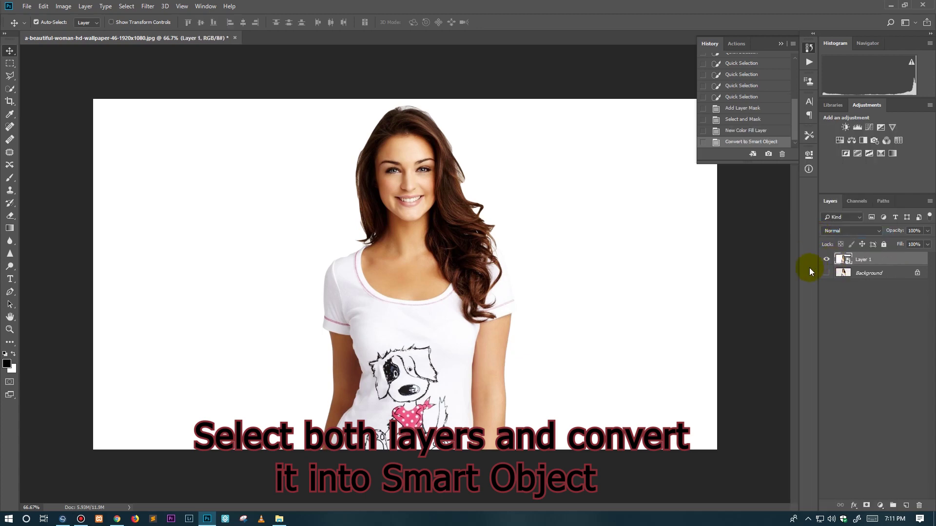
click(885, 260)
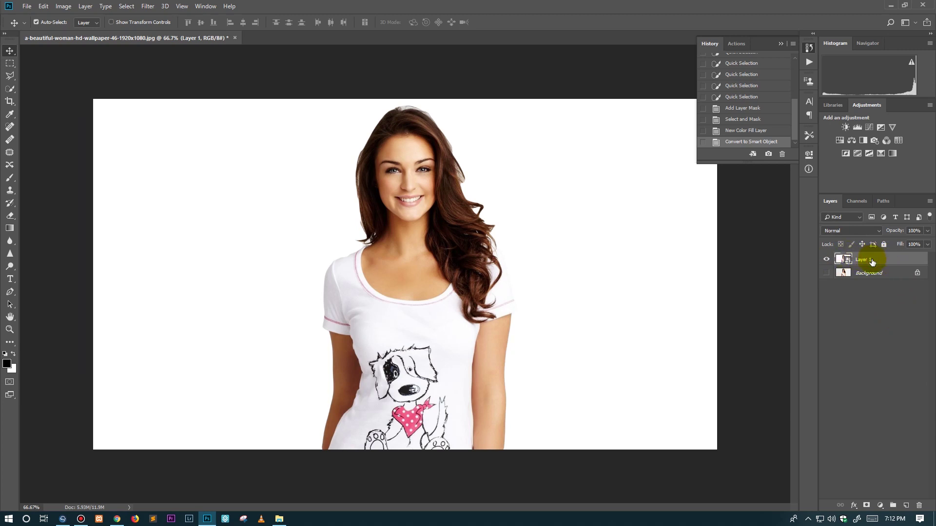
Duplicate the smart object, hide Layer 1 copy and copy 2, and keep Layer 1 active
key(ctrl+j)
key(ctrl+j)
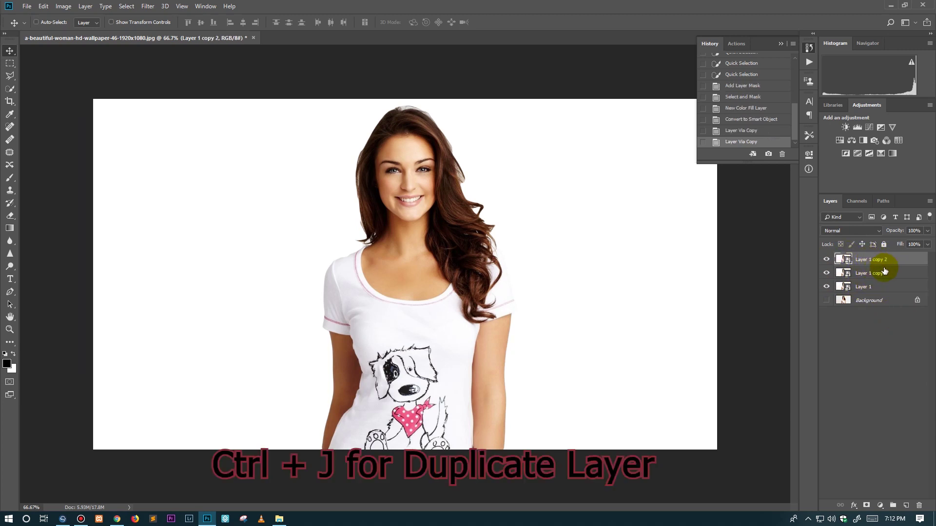
click(879, 286)
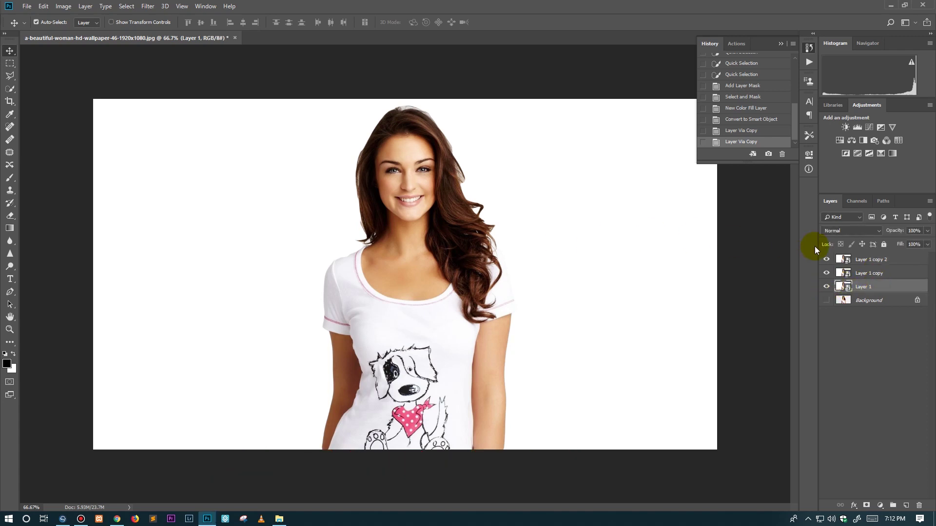
click(826, 260)
click(826, 273)
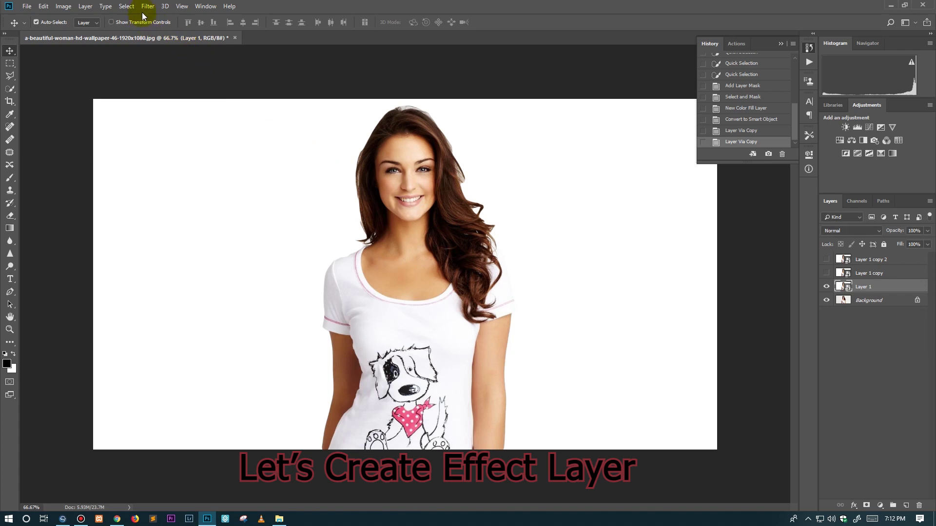
Apply Filter Gallery's Artistic > Poster Edges to Layer 1 with Posterization 2
click(147, 6)
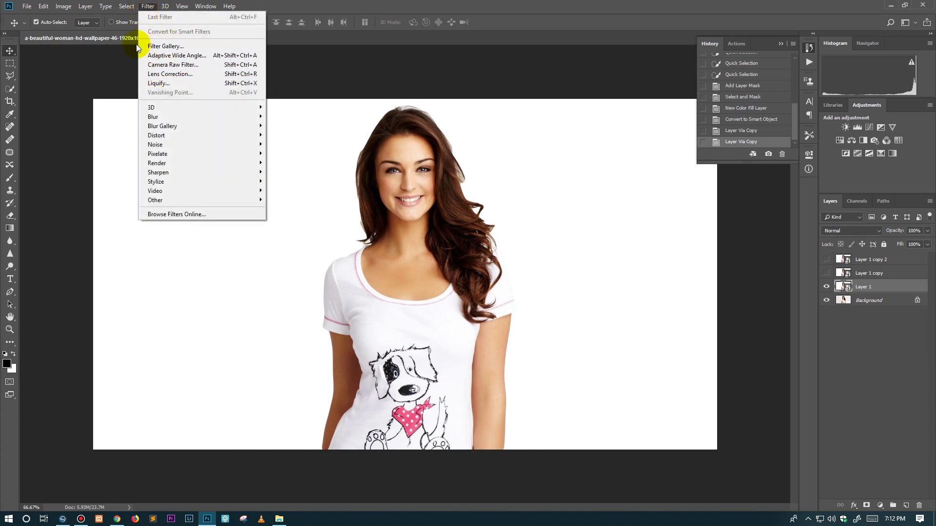
click(190, 46)
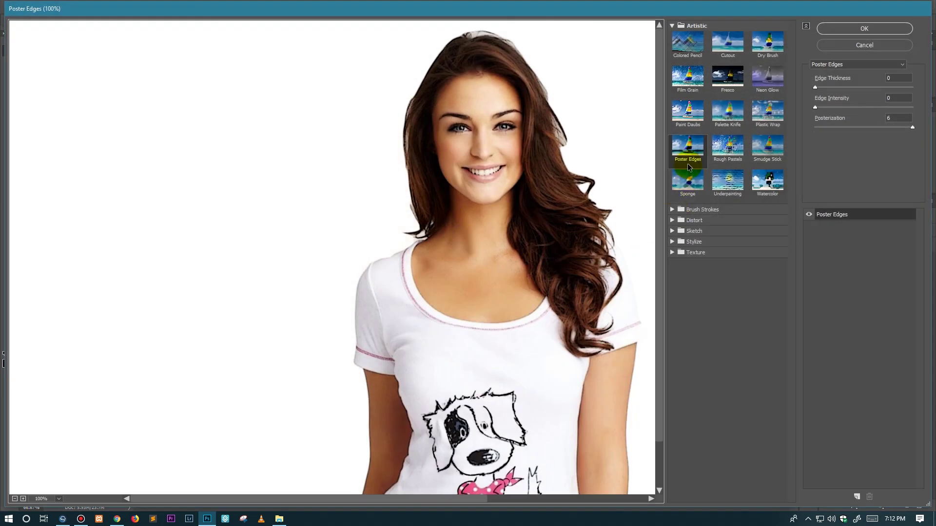
click(673, 25)
click(673, 25)
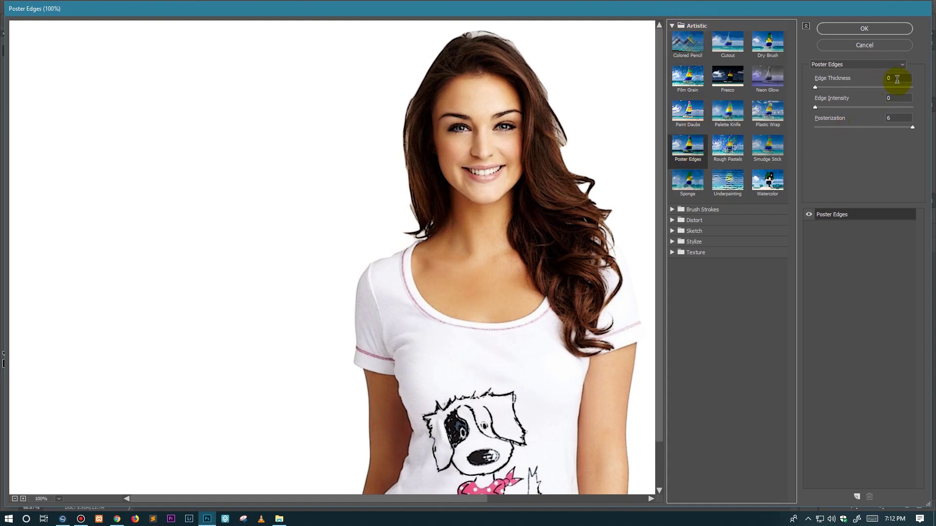
click(693, 152)
click(899, 79)
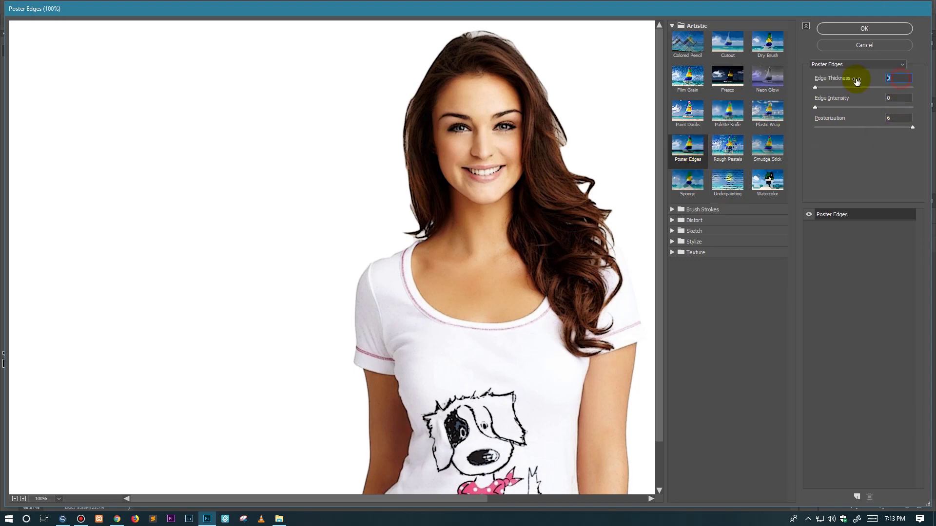
click(895, 118)
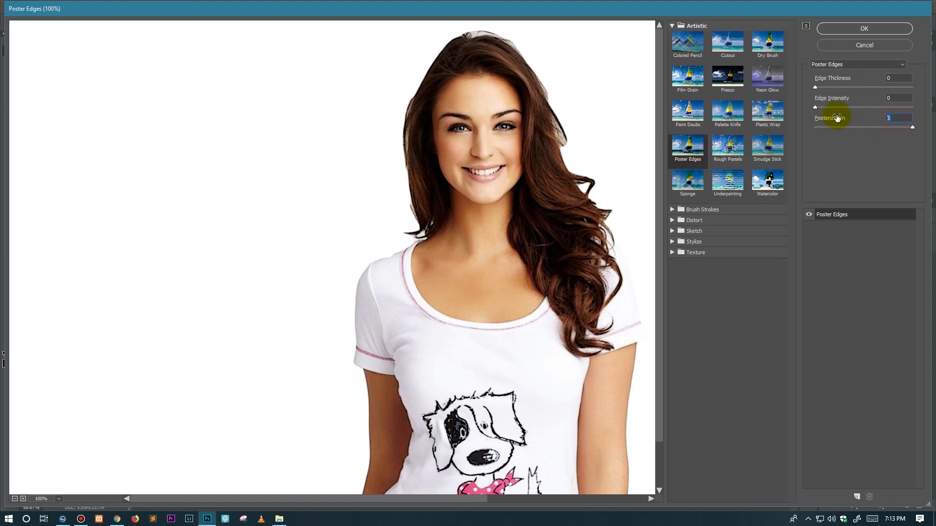
text(2)
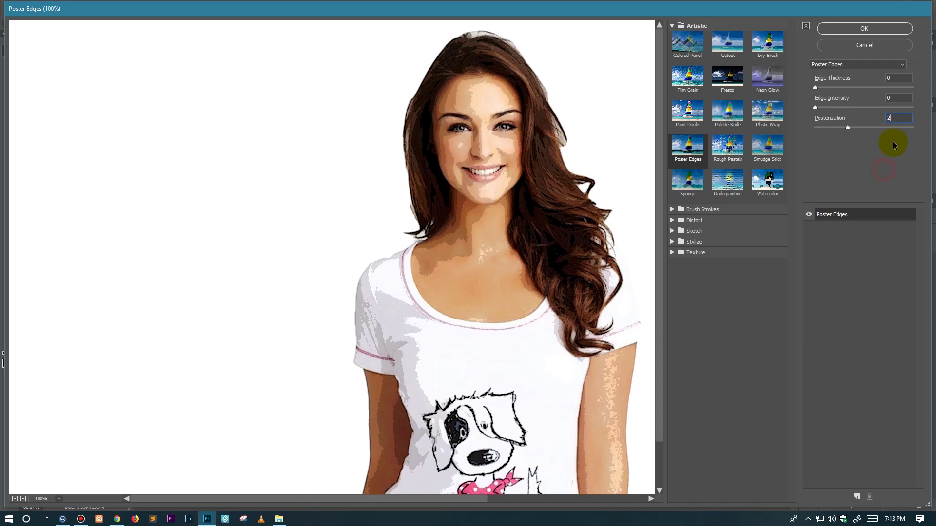
click(864, 29)
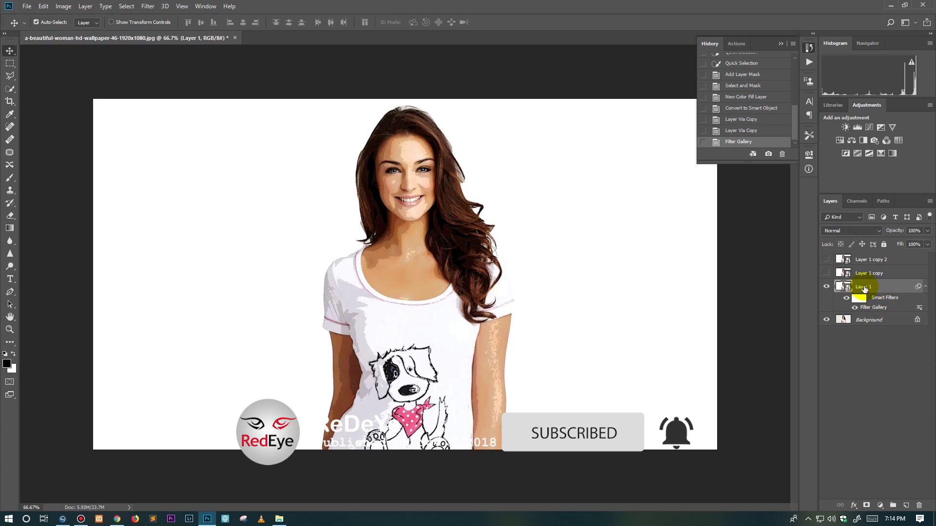
Apply Unsharp Mask to Layer 1 with Amount 90%, Radius 5.0 px and Threshold 10
click(148, 7)
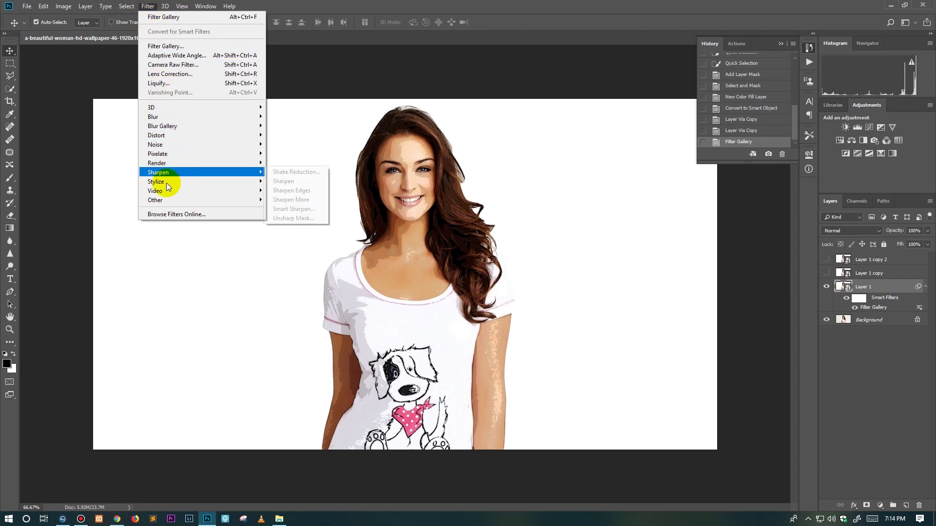
mouse_move(197, 171)
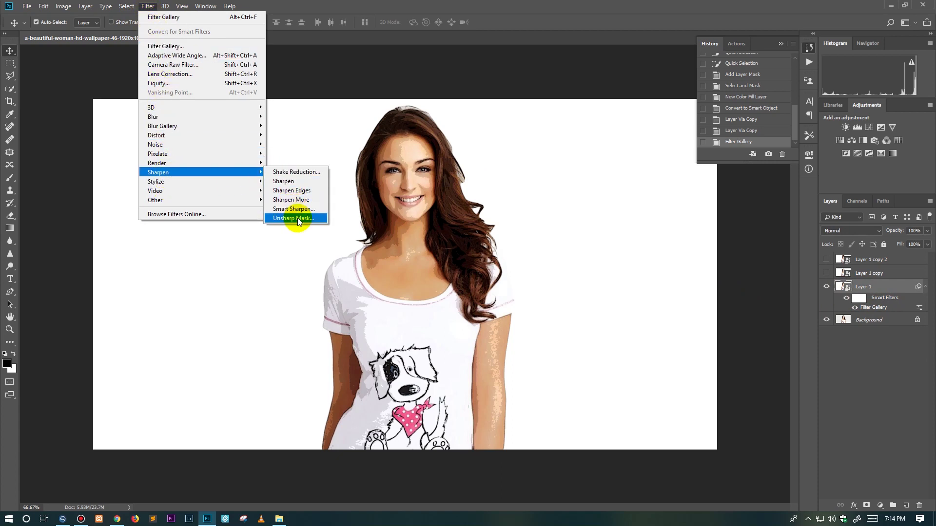
click(307, 219)
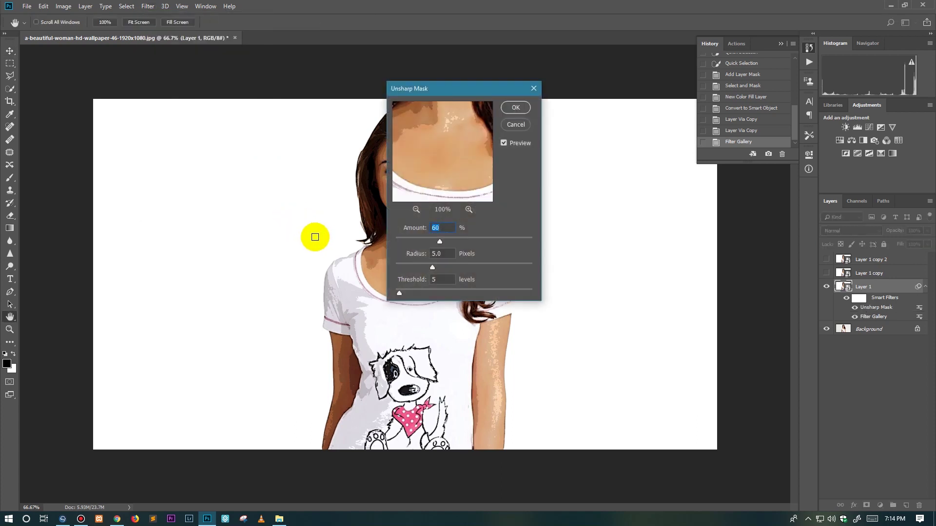
click(412, 228)
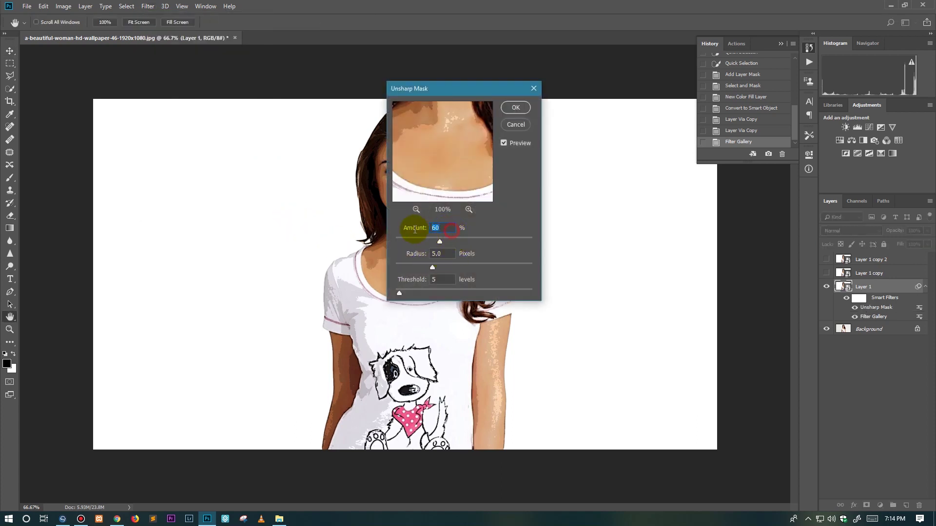
text(90)
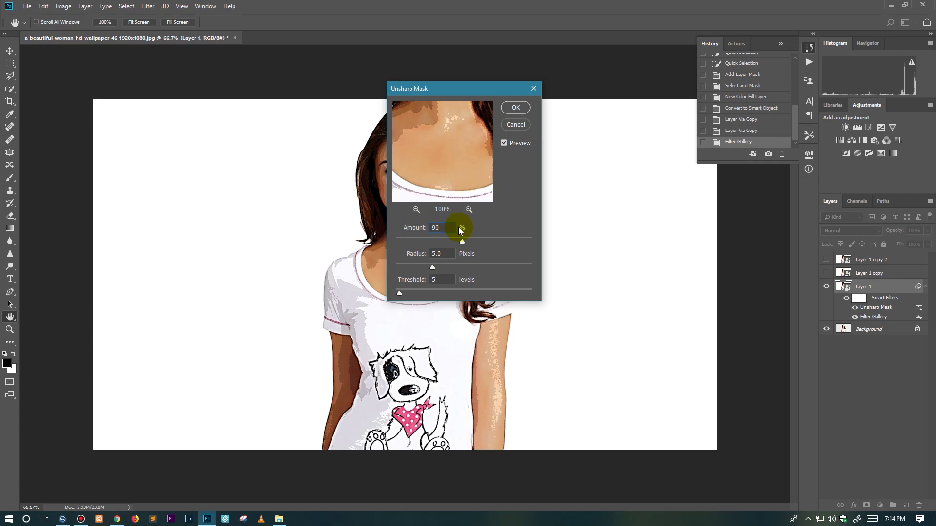
click(412, 279)
text(10)
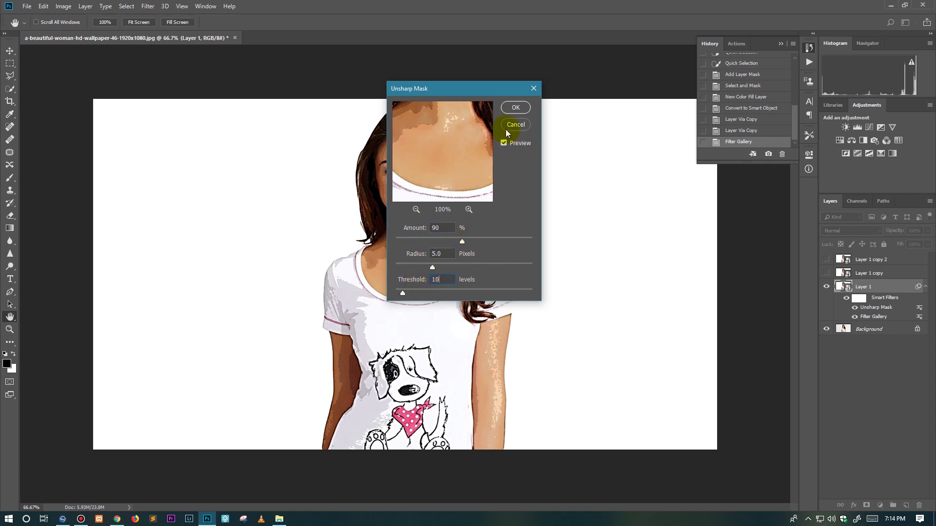
click(513, 108)
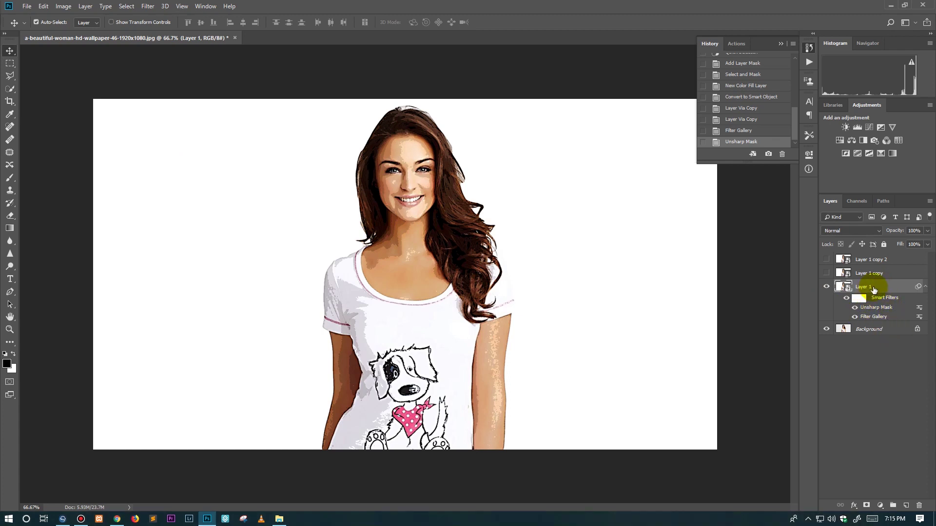
Try Oil Paint on Layer 1 at its default settings, then undo it
click(149, 7)
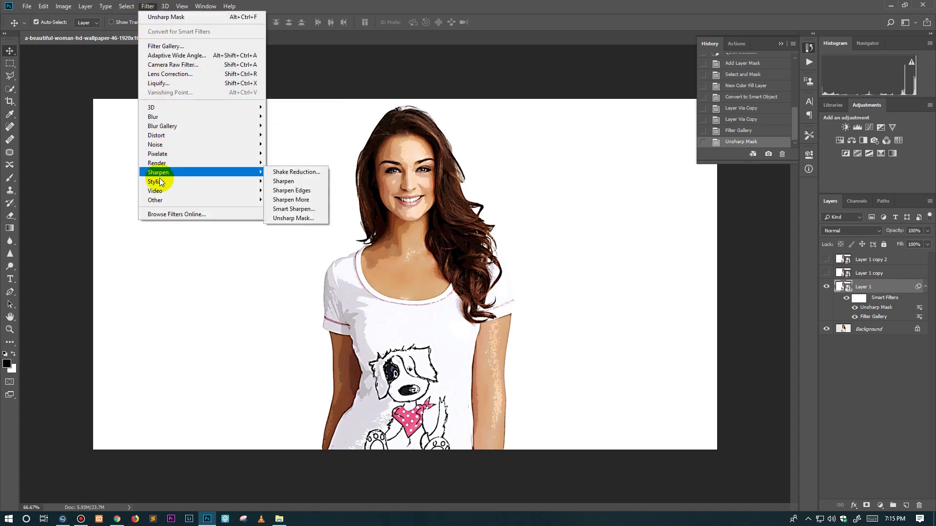
mouse_move(157, 181)
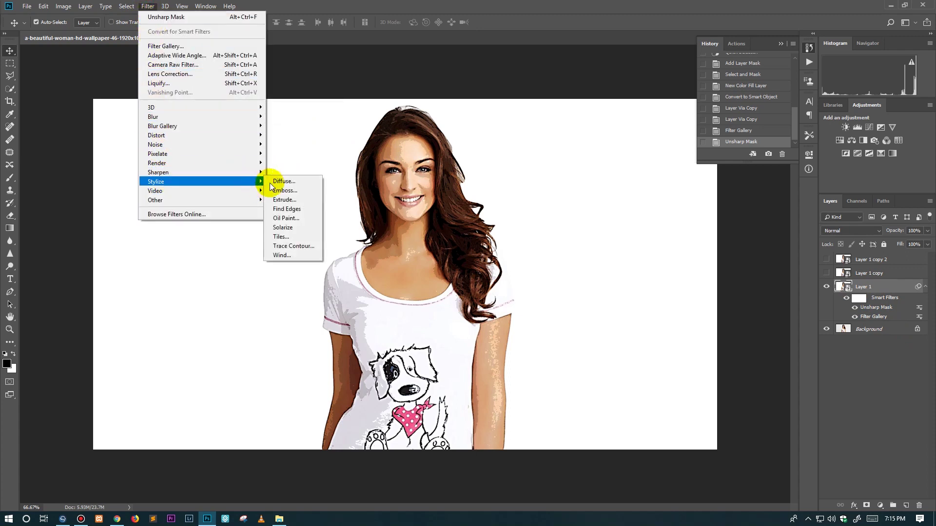
click(288, 219)
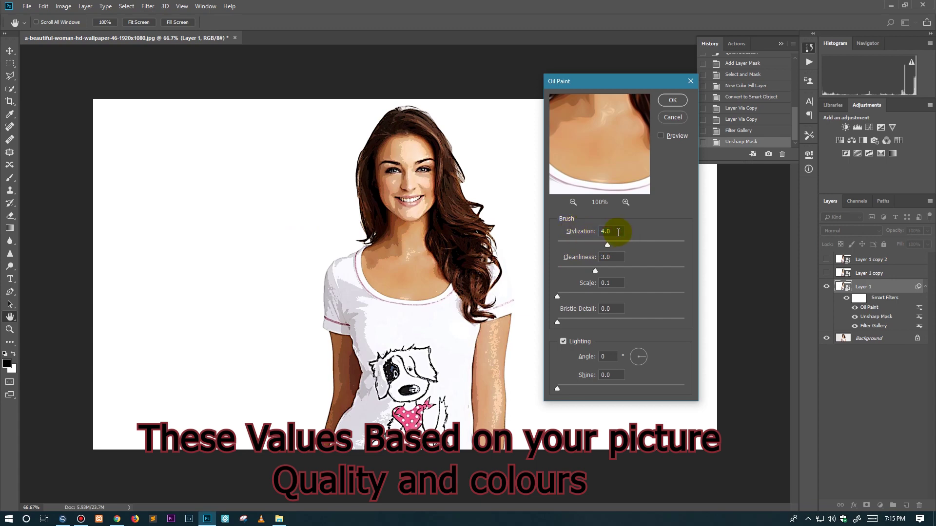
click(569, 235)
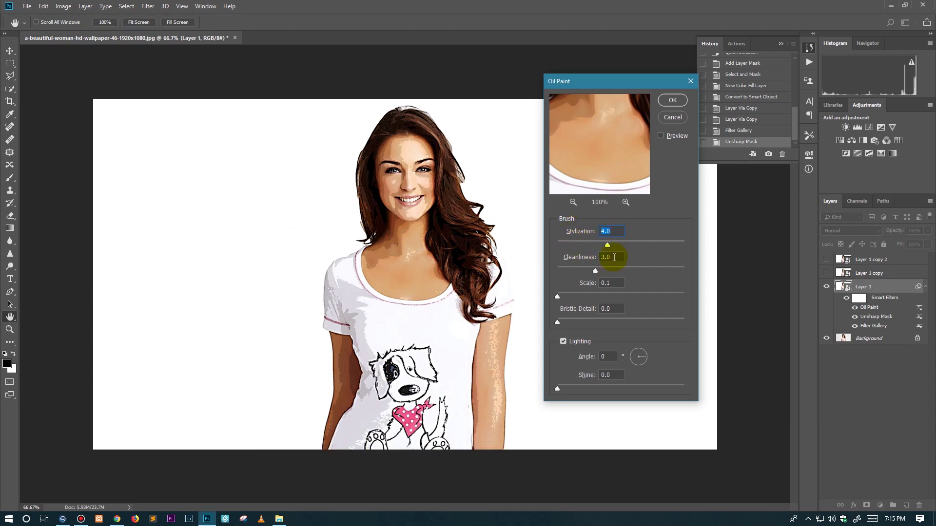
key(Return)
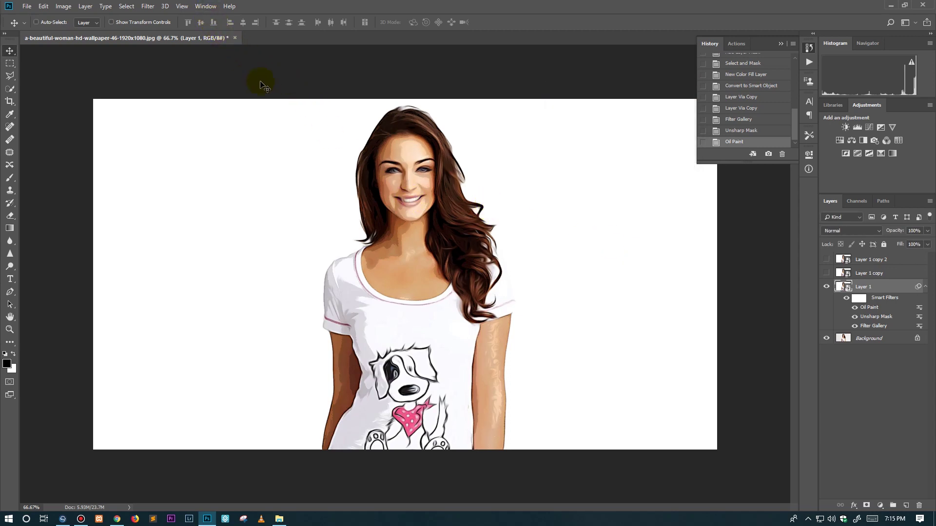
key(ctrl+z)
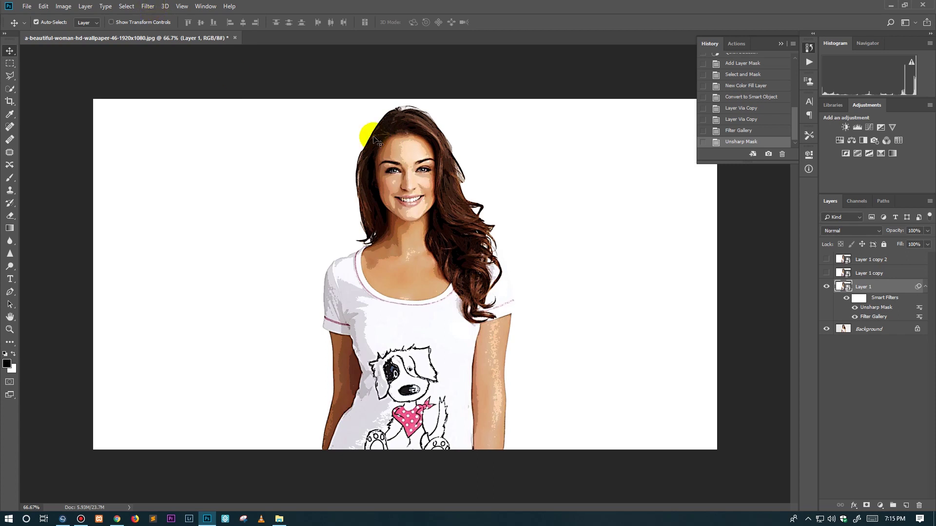
Reapply Oil Paint to Layer 1 with Cleanliness about 2 and Stylization about 3
click(879, 289)
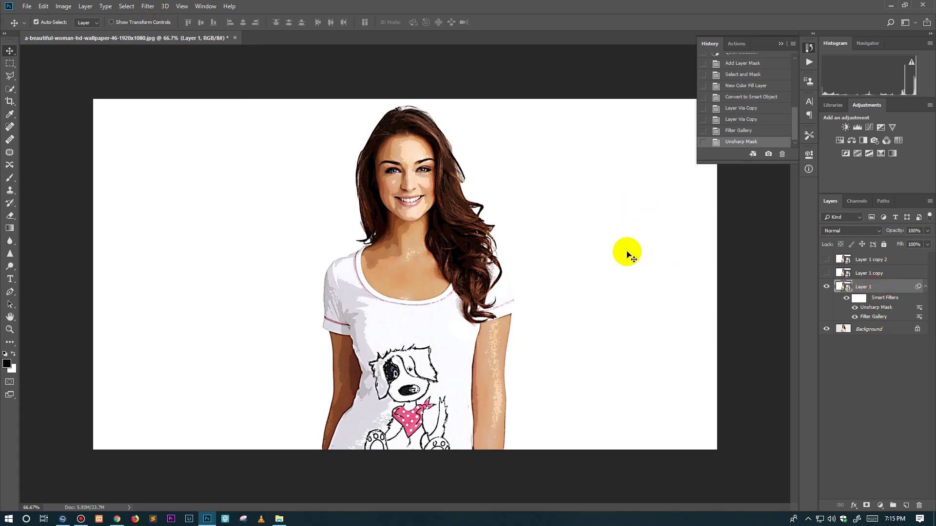
click(147, 6)
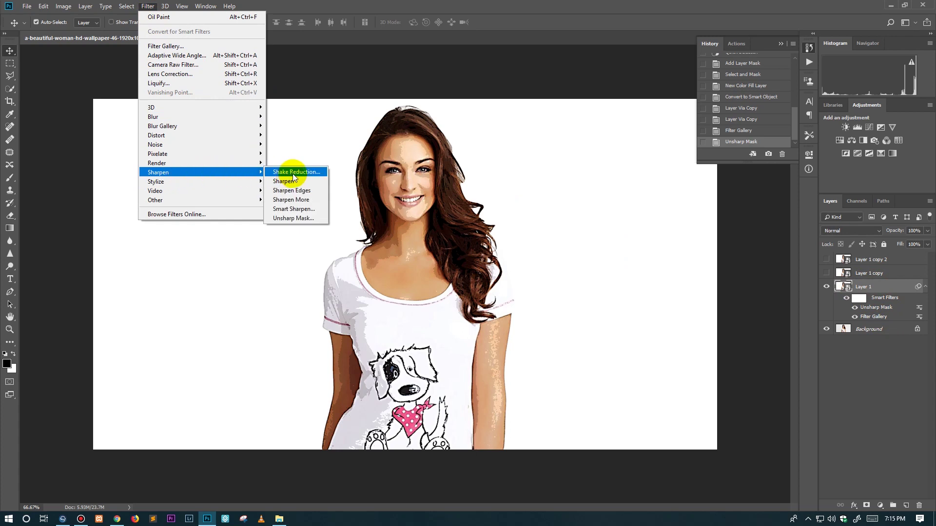
mouse_move(197, 182)
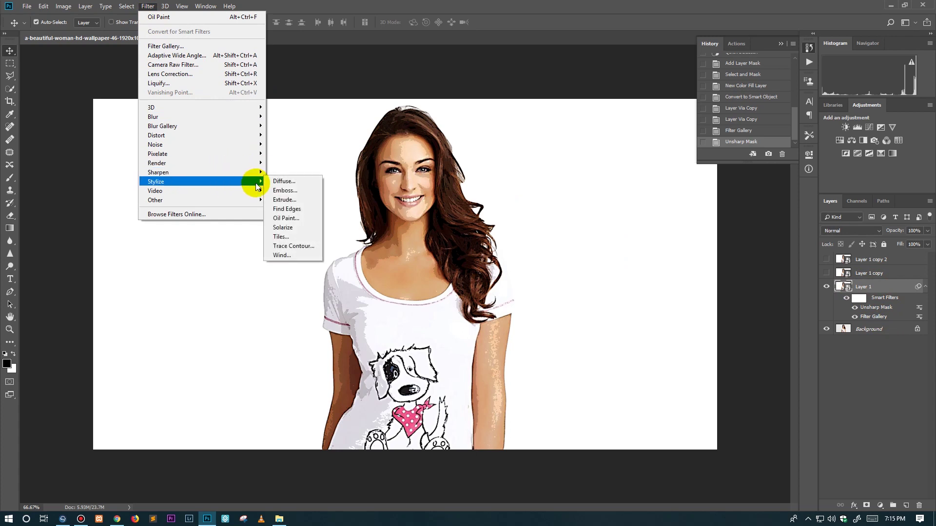
click(285, 218)
click(612, 230)
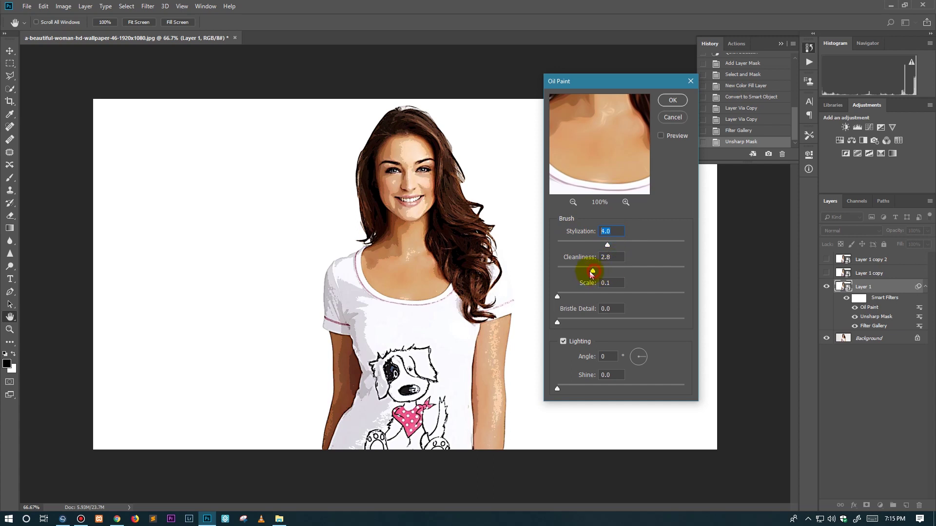
drag(586, 271, 582, 271)
click(583, 270)
drag(607, 246, 596, 245)
click(594, 247)
click(667, 100)
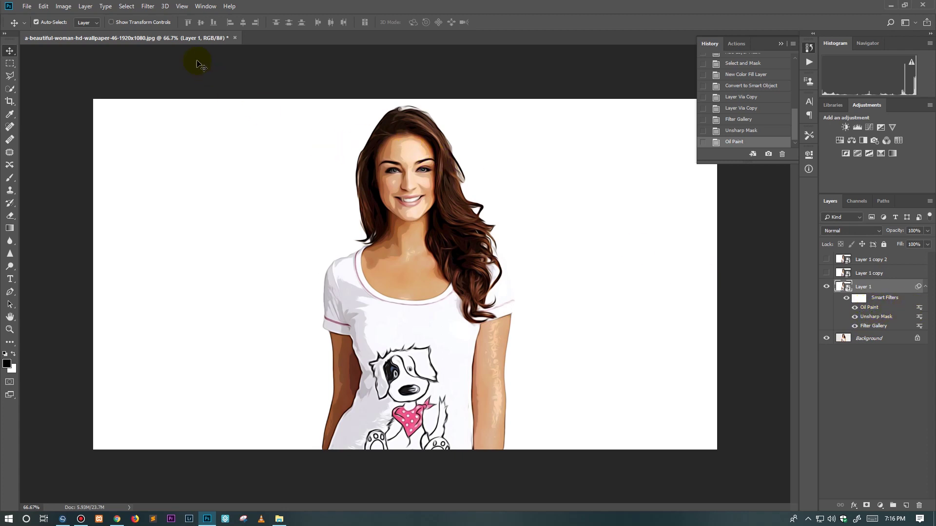
Add a second Unsharp Mask to Layer 1: Amount 60%, Radius 5 px, Threshold 5 levels
click(148, 6)
mouse_move(158, 171)
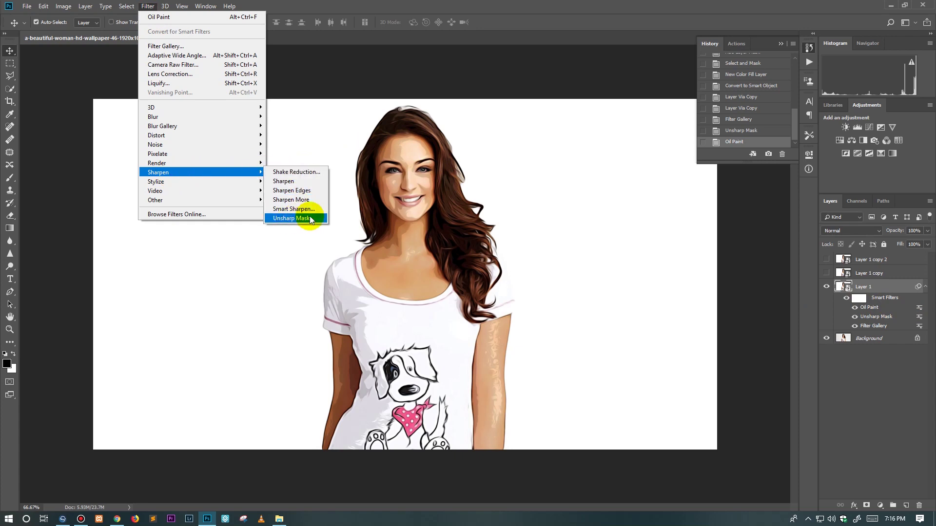
click(308, 218)
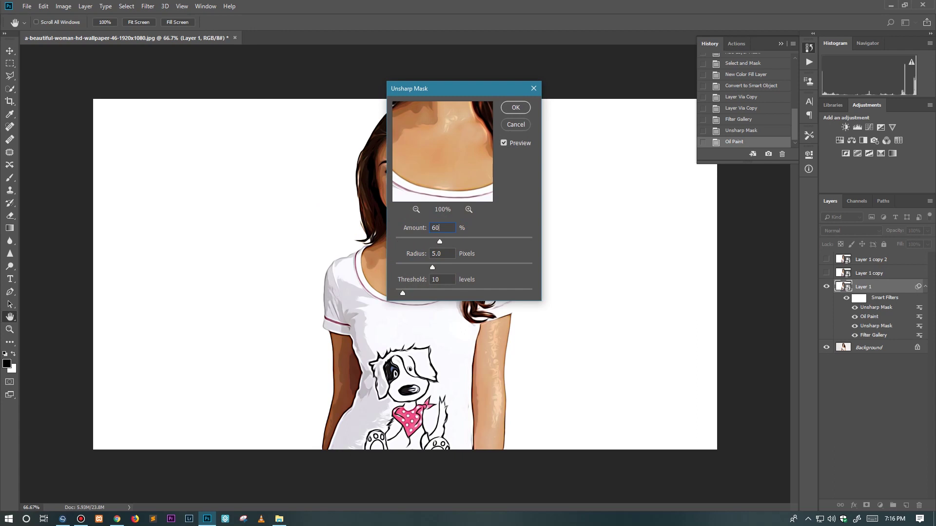
click(445, 280)
text(5)
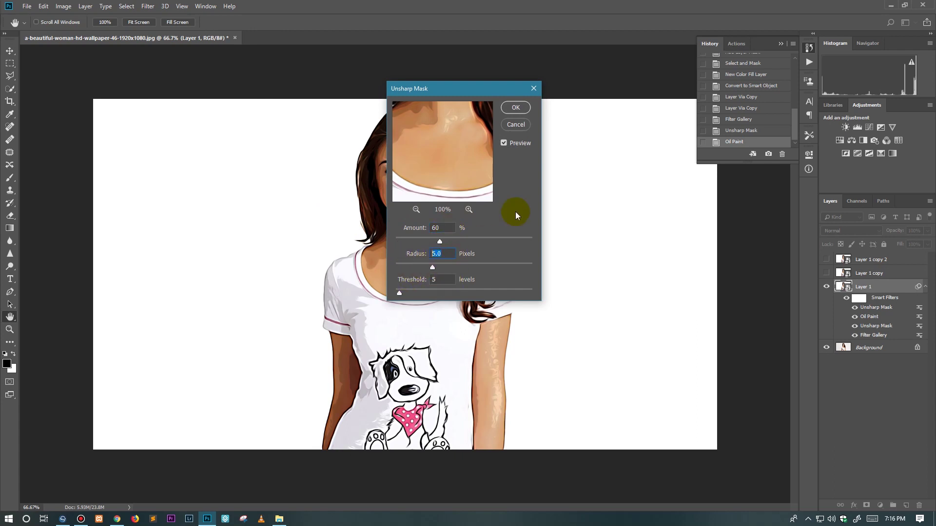
click(514, 108)
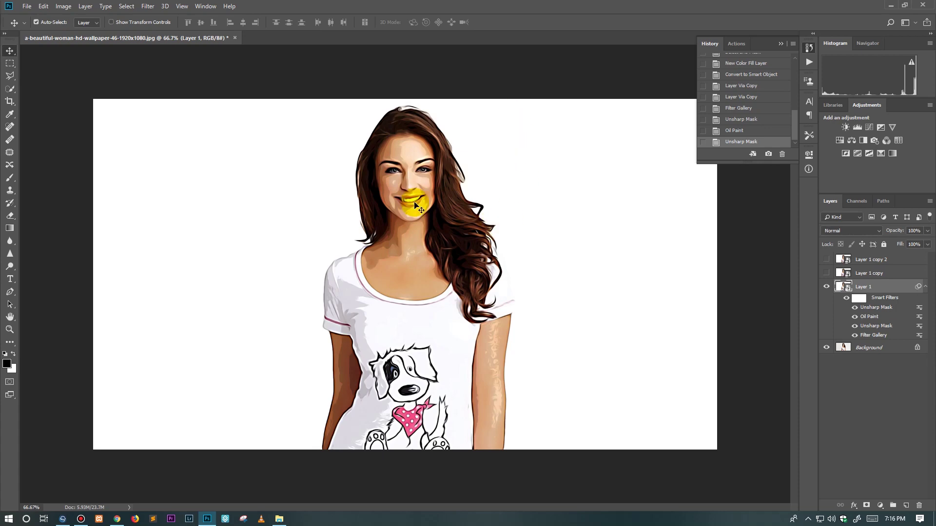
Zoom in on the canvas to inspect the painted face
scroll(487, 201, up, 1)
scroll(487, 201, up, 1)
scroll(488, 202, up, 1)
scroll(537, 136, up, 2)
scroll(541, 141, up, 1)
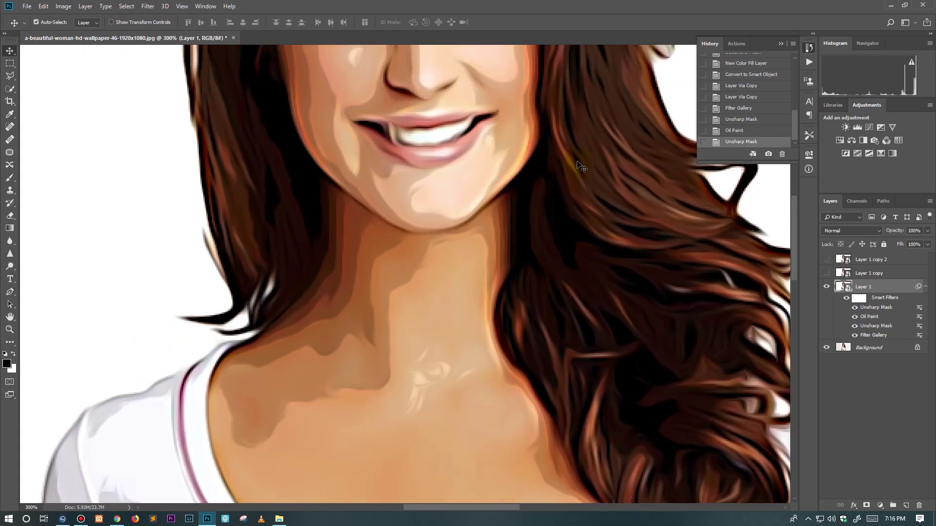
scroll(546, 146, up, 2)
scroll(552, 156, up, 1)
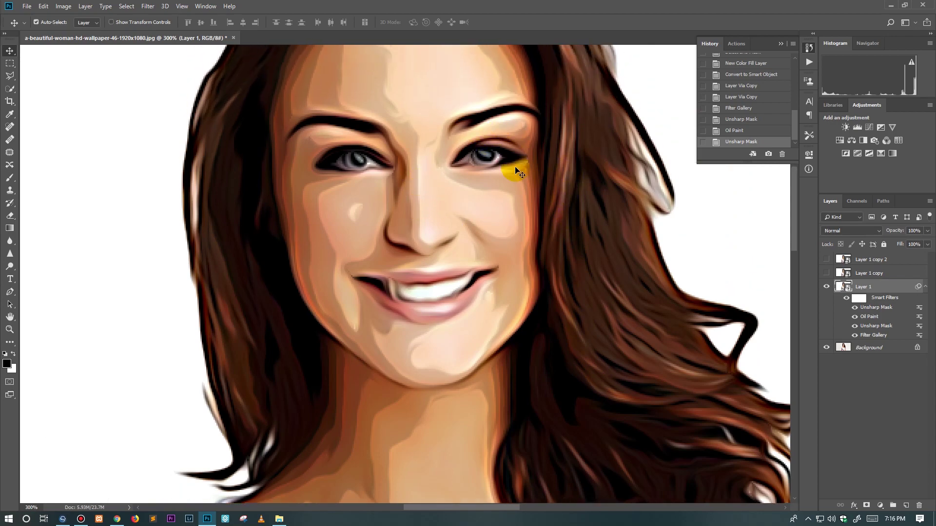
Zoom back out, collapse Layer 1's smart filters and hide Layer 1
key(ctrl)
scroll(455, 185, down, 1)
scroll(456, 185, down, 1)
scroll(455, 185, down, 1)
scroll(456, 185, down, 1)
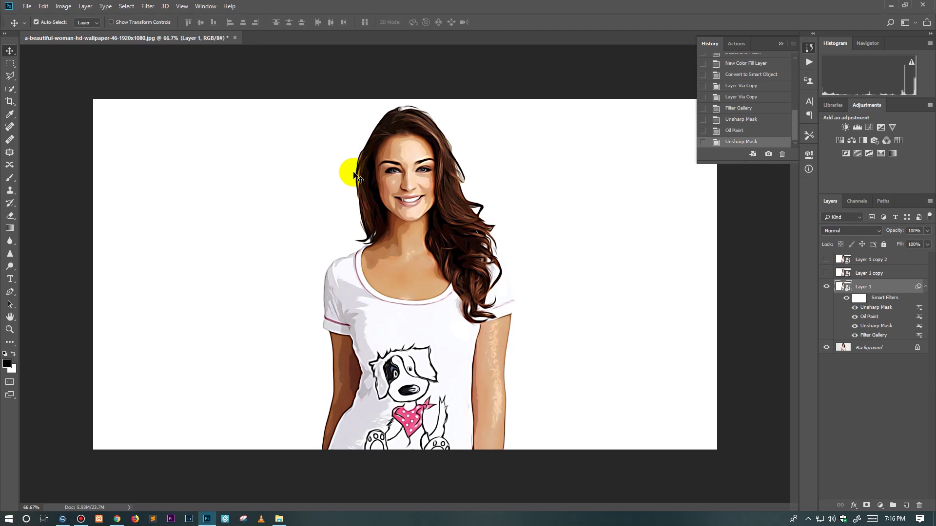
click(926, 287)
click(827, 287)
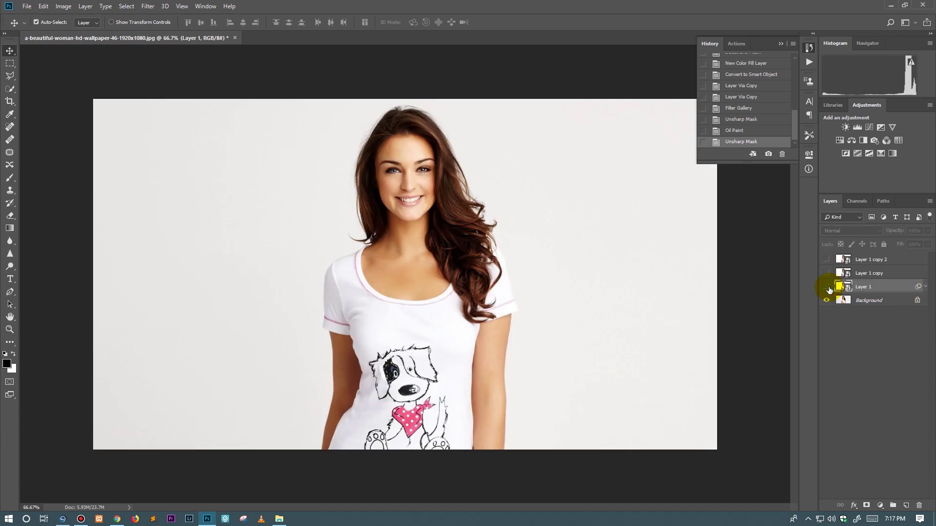
Make Layer 1 and Layer 1 copy visible, with Layer 1 copy selected
click(827, 287)
click(827, 288)
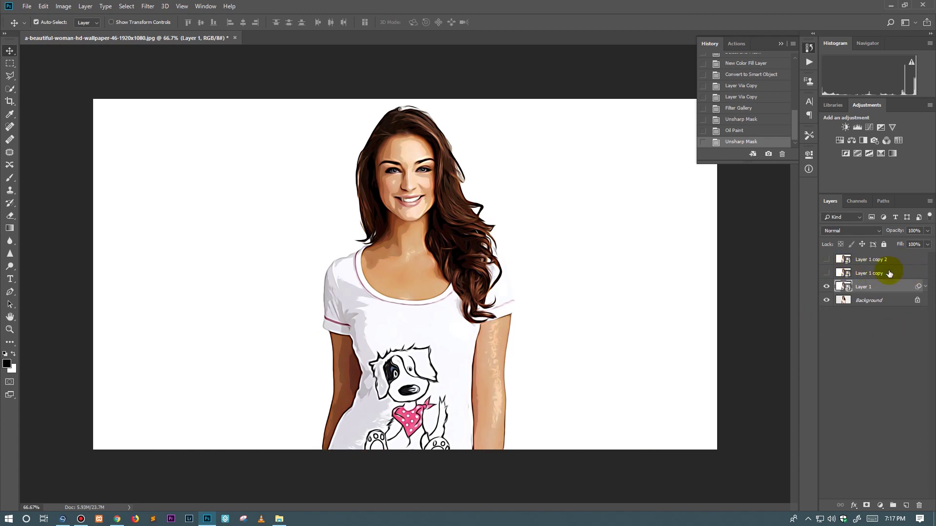
click(826, 273)
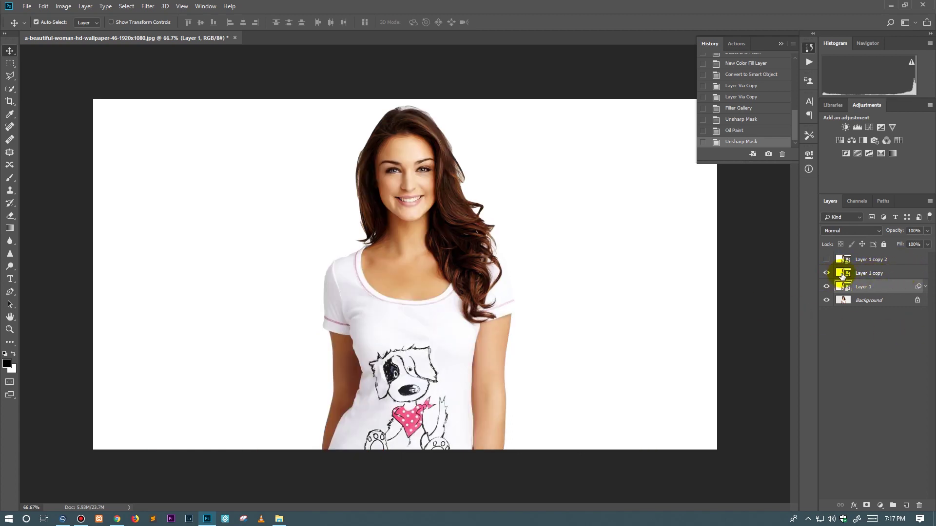
click(880, 276)
Apply Poster Edges to Layer 1 copy with Edge Intensity 3 and Posterization 6
click(149, 6)
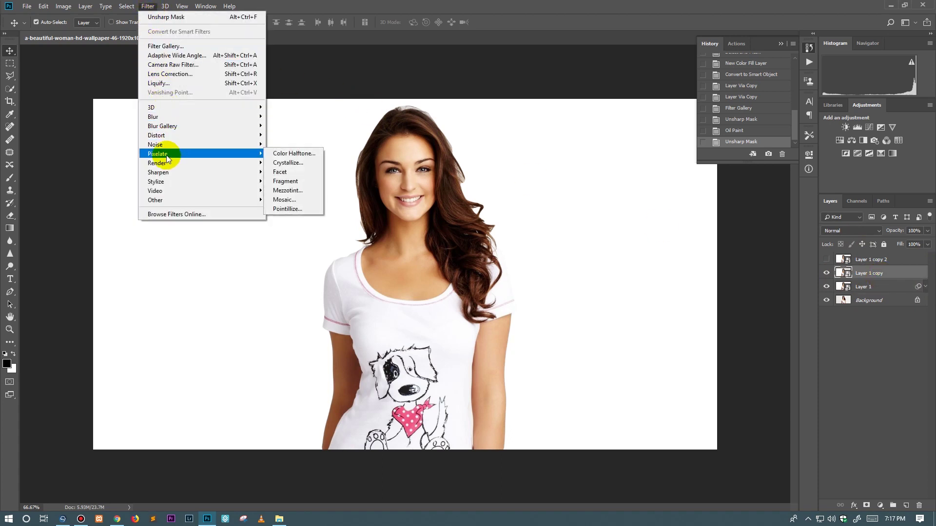
click(165, 47)
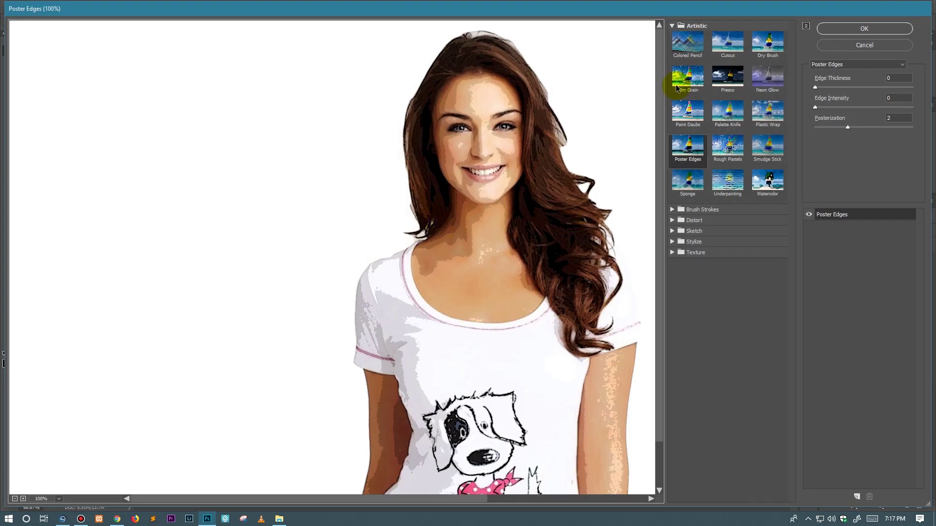
click(672, 26)
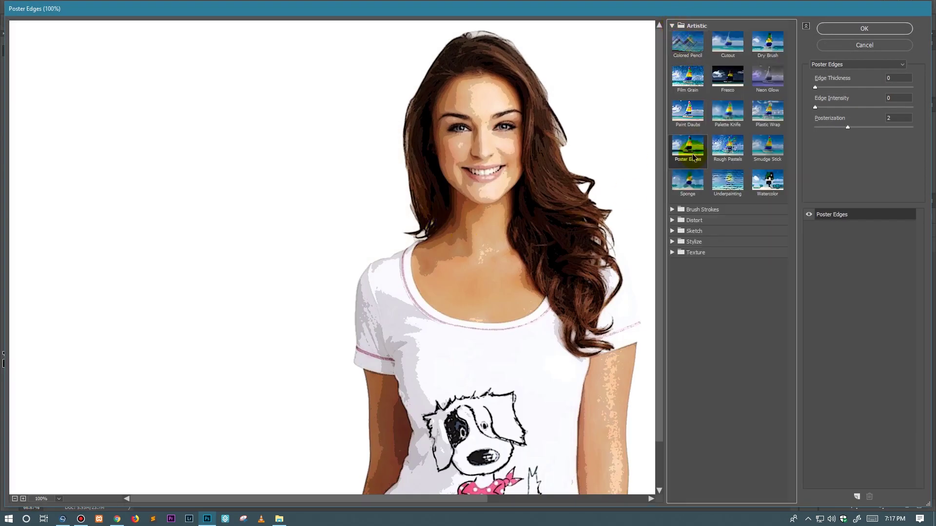
click(900, 78)
click(902, 98)
drag(866, 99, 868, 96)
click(903, 115)
drag(859, 121, 880, 121)
click(858, 29)
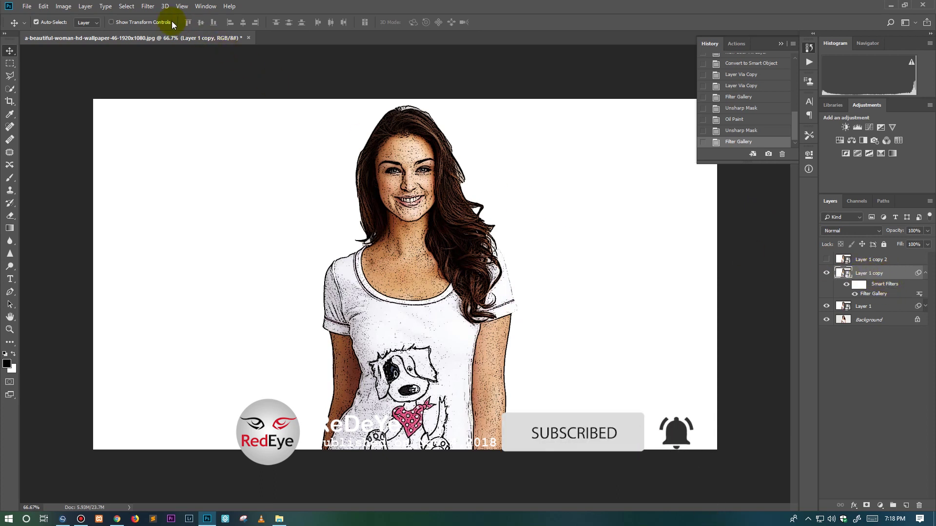
click(149, 8)
mouse_move(190, 181)
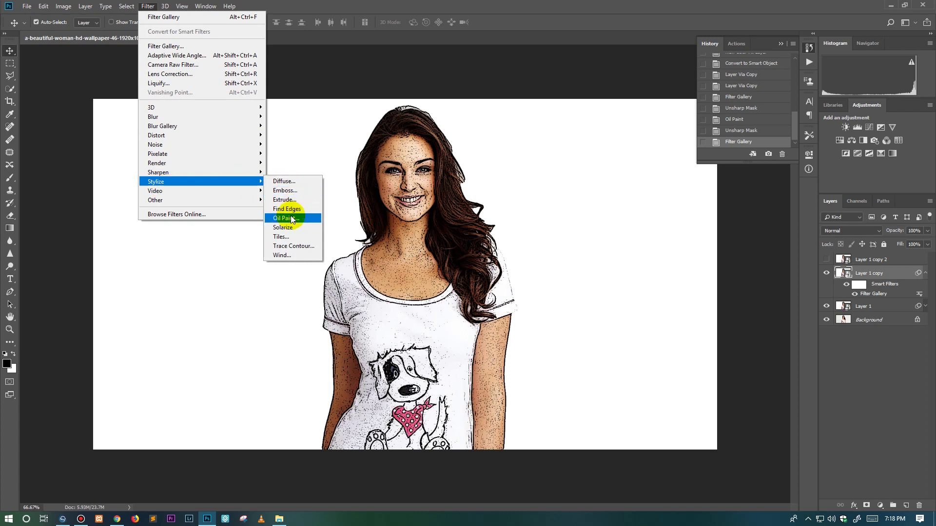
Apply Oil Paint to Layer 1 copy with Stylization 4 and Cleanliness 3
click(291, 218)
click(611, 231)
text(4)
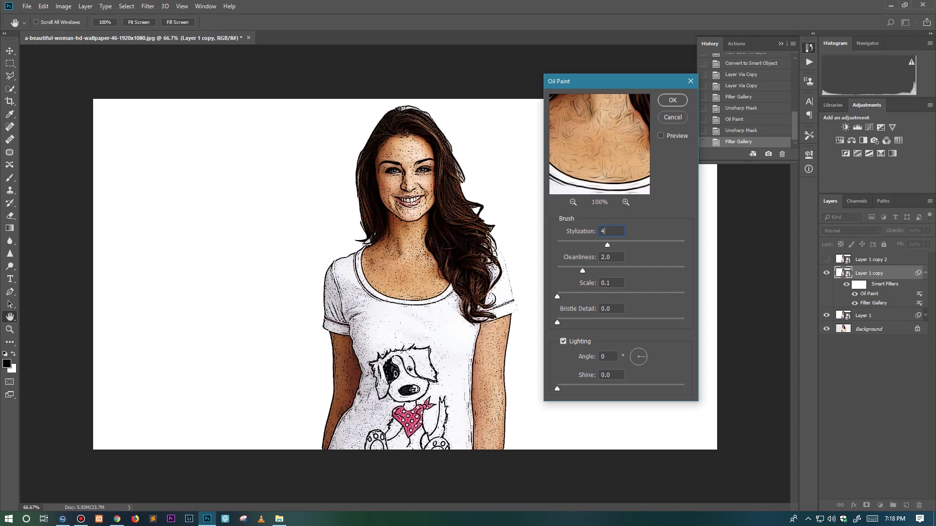
click(611, 257)
text(3)
drag(614, 283, 564, 284)
click(672, 101)
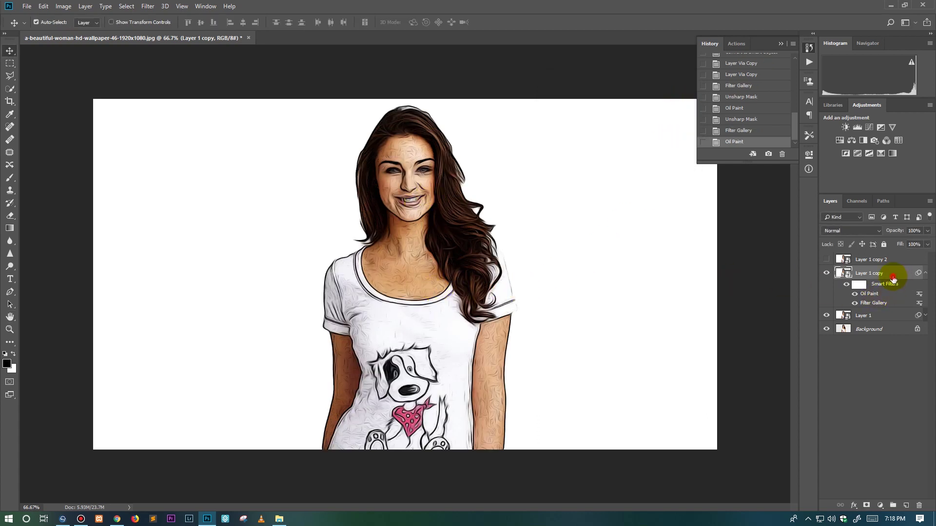
Set Layer 1 copy to Overlay blending at 40% opacity, then deselect layers
click(828, 231)
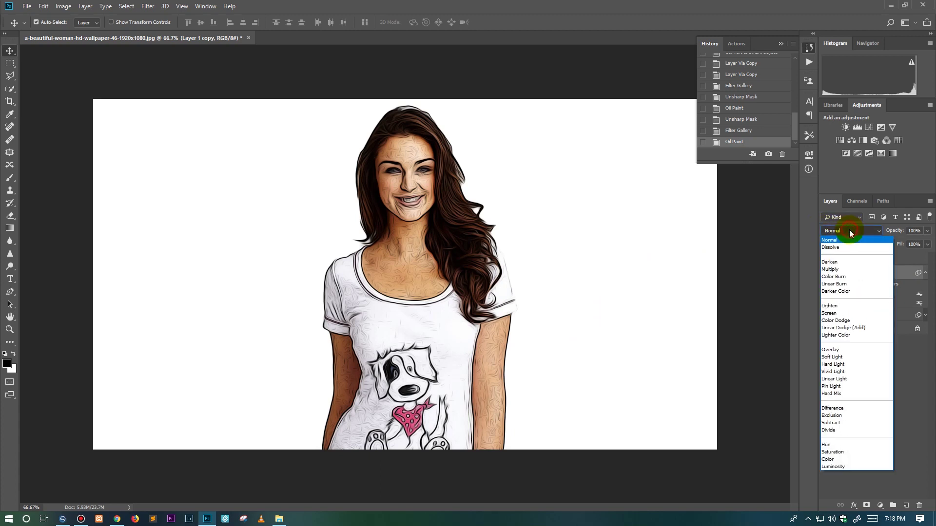
click(835, 350)
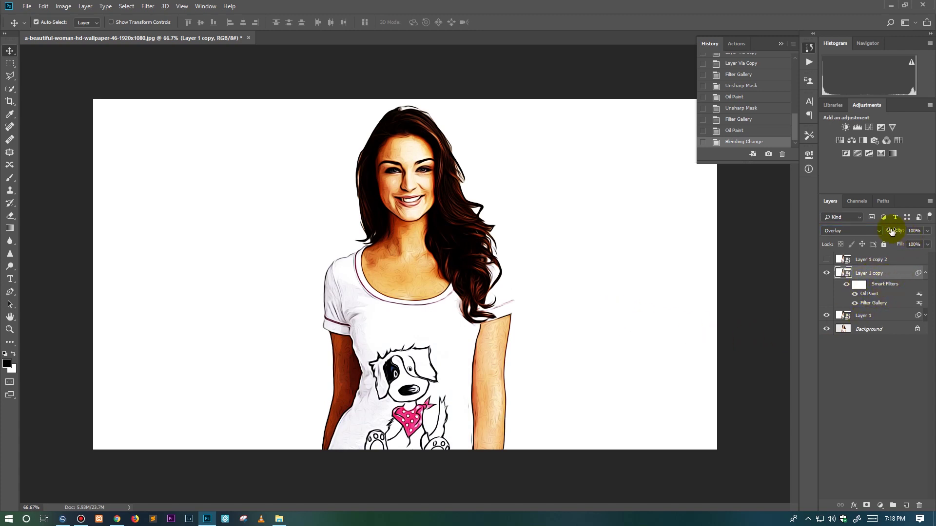
click(915, 230)
text(30)
key(Return)
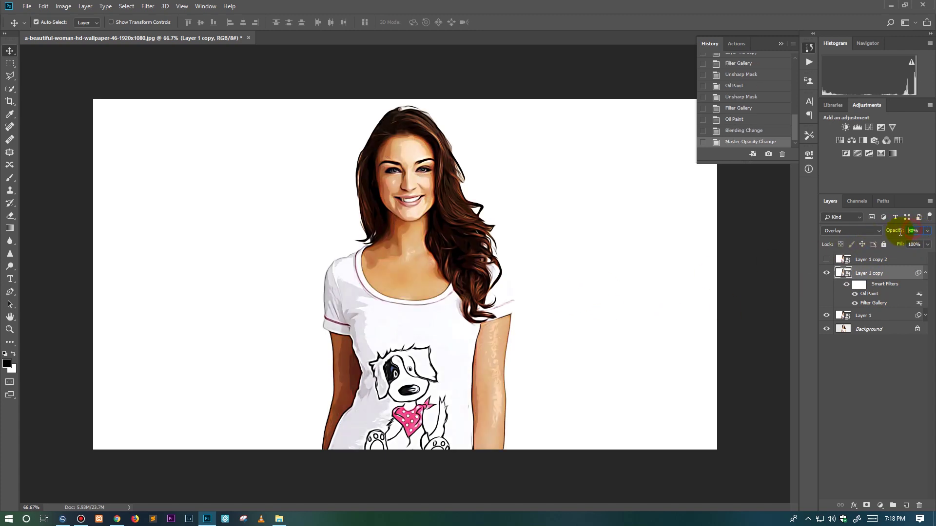
drag(899, 234, 904, 233)
click(874, 363)
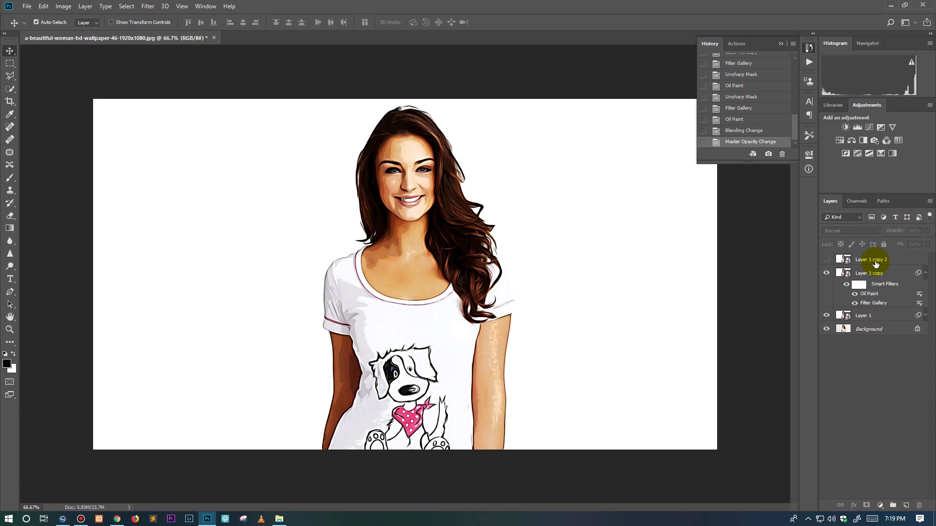
Compare Layer 1 copy on and off, then select and show Layer 1 copy 2
click(925, 273)
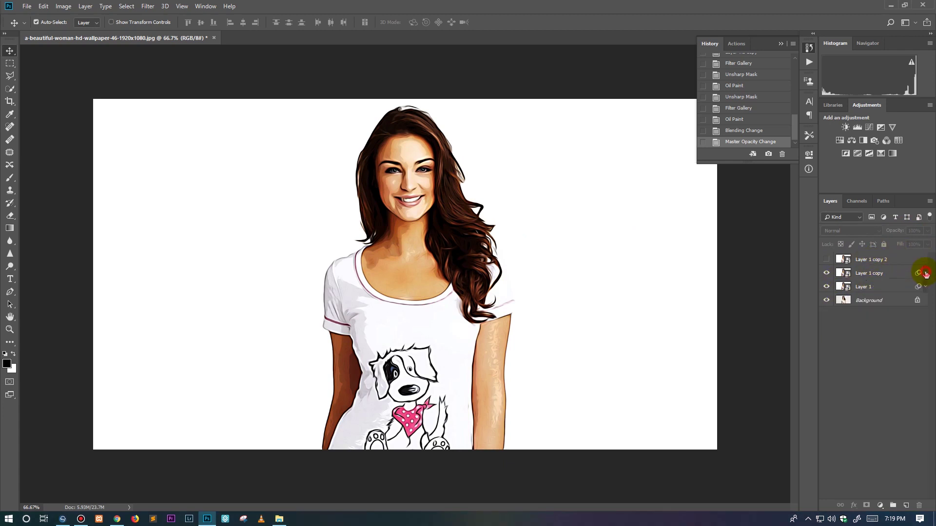
click(826, 274)
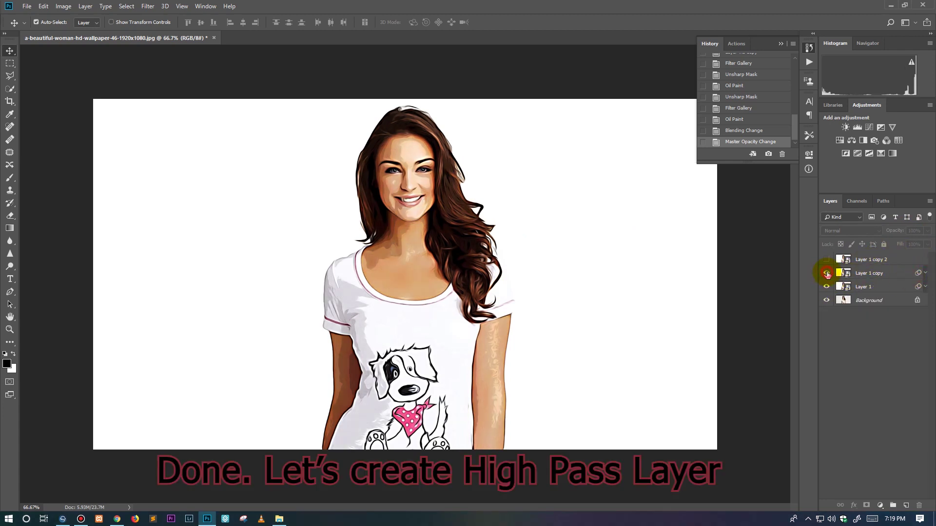
click(826, 274)
click(826, 274)
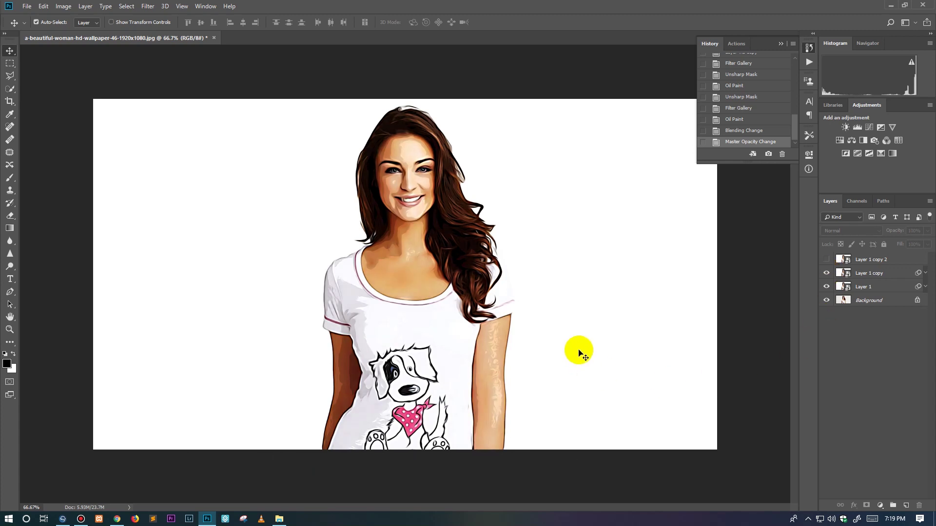
click(868, 260)
click(826, 260)
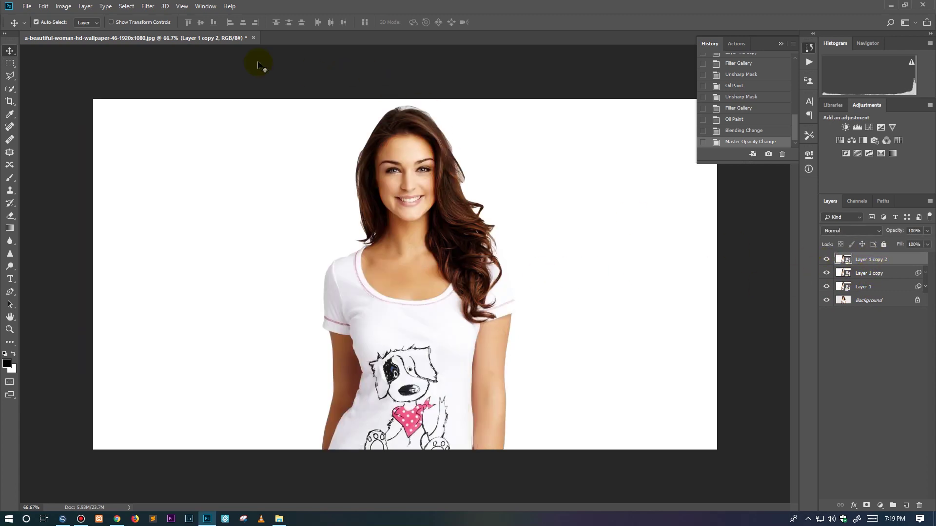
Apply a High Pass filter with a 2-pixel radius to Layer 1 copy 2
click(148, 6)
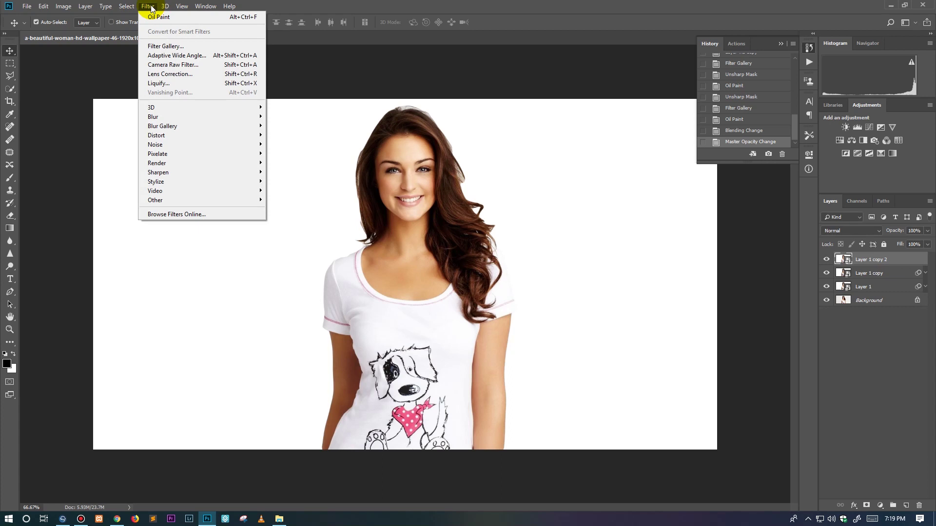
mouse_move(155, 200)
click(285, 210)
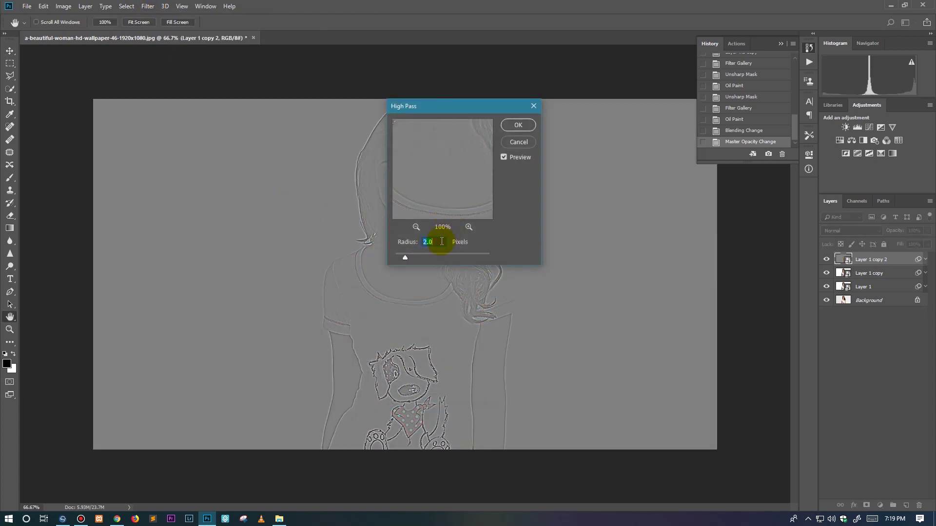
text(2)
click(515, 129)
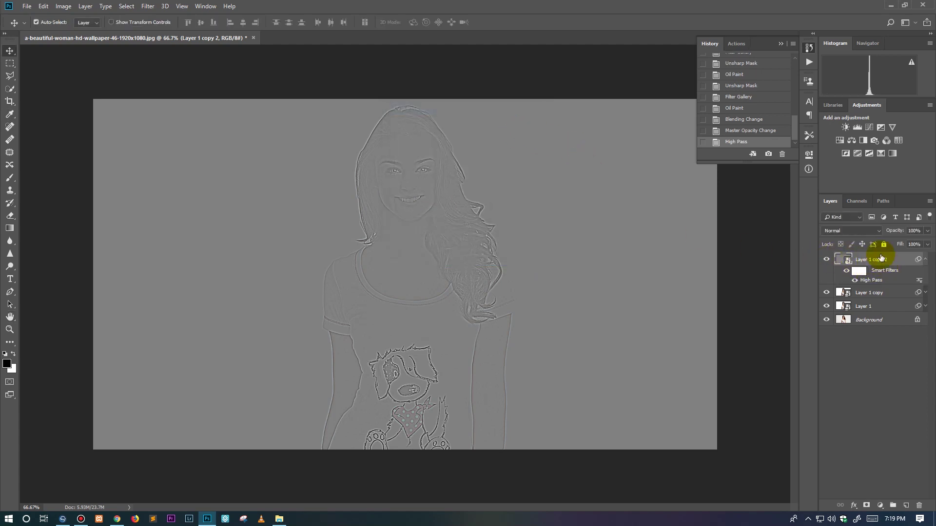
Blend Layer 1 copy 2 in Overlay and toggle its visibility to compare
click(839, 229)
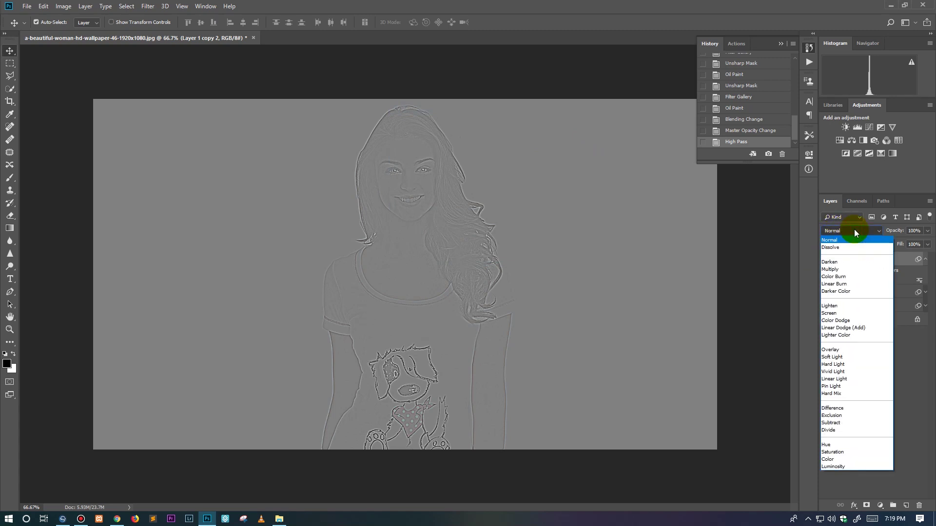
click(840, 349)
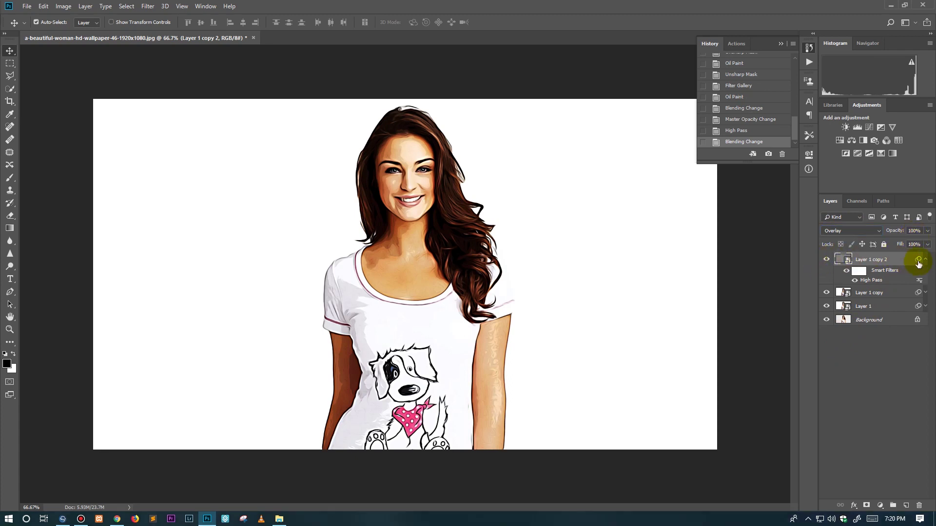
click(926, 259)
click(825, 259)
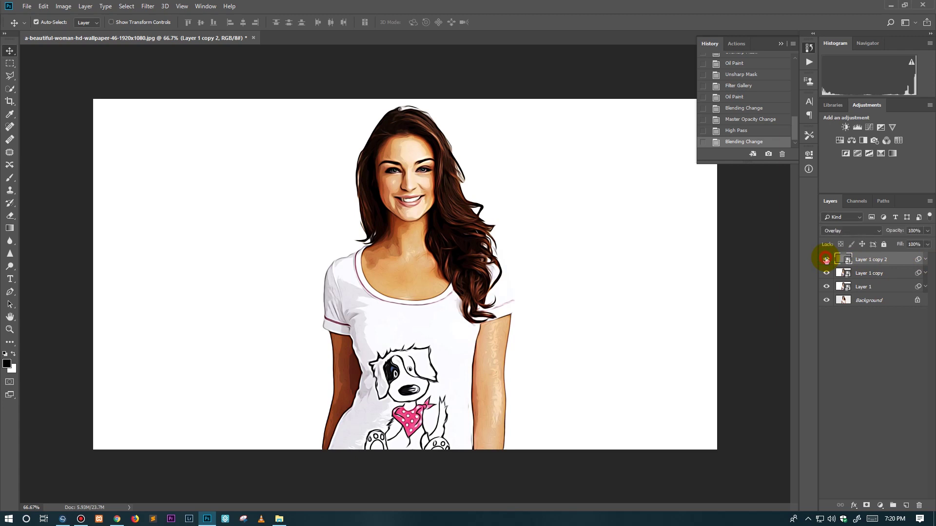
click(826, 259)
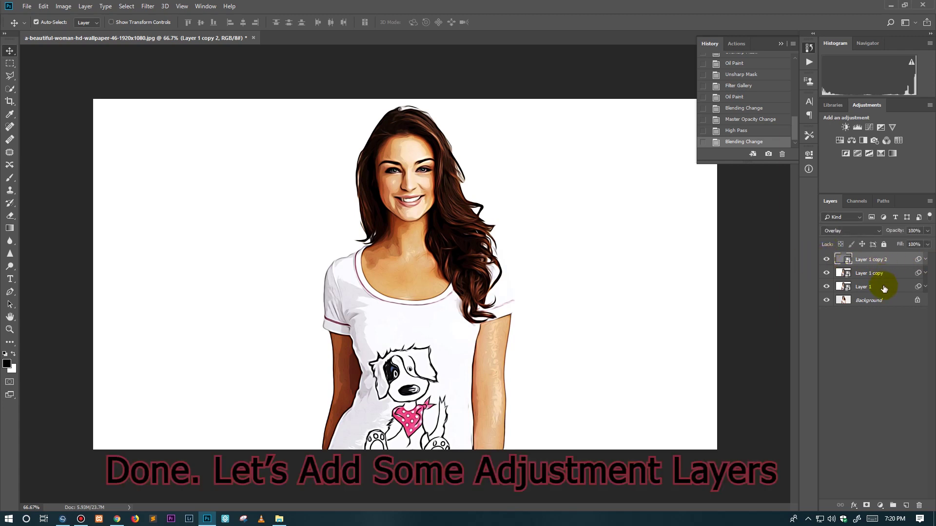
Add a Levels adjustment layer with input 0/1.05/250 and output about 16–244
click(878, 506)
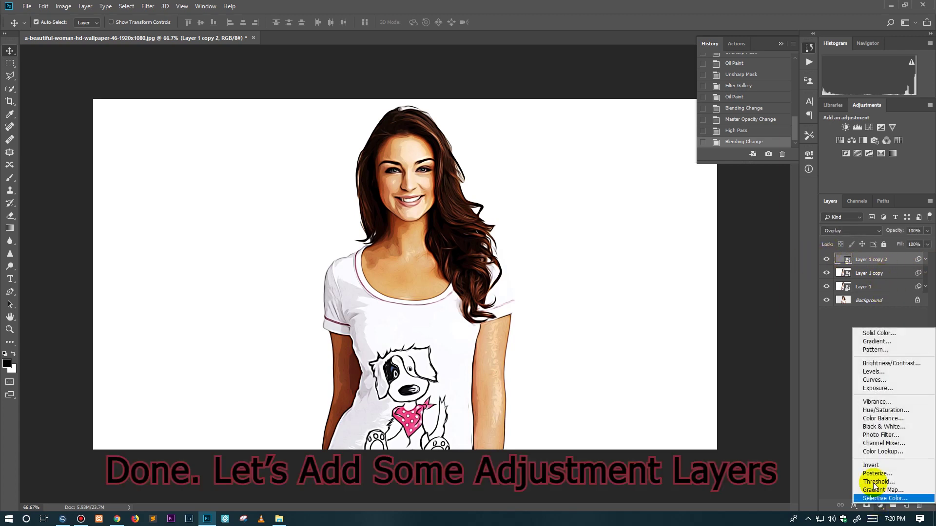
click(874, 371)
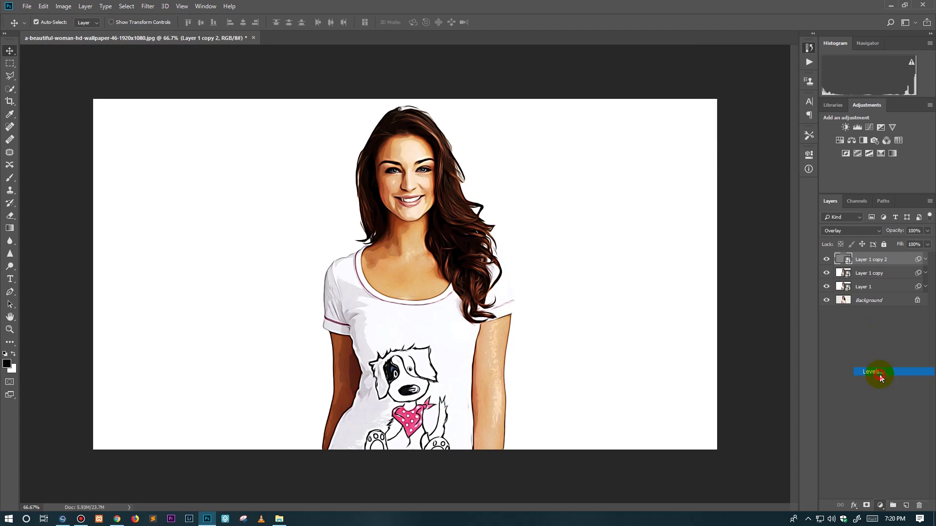
drag(785, 252, 784, 252)
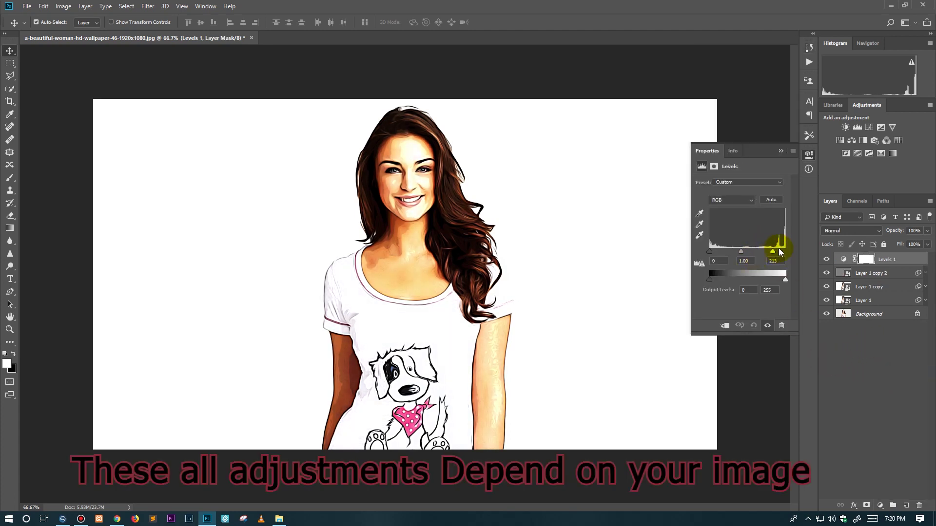
drag(709, 252, 704, 253)
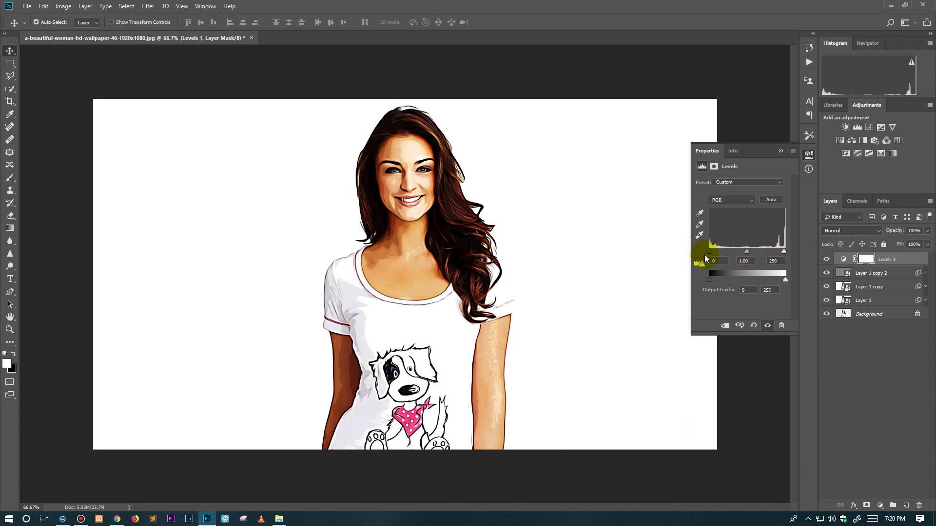
drag(746, 252, 745, 252)
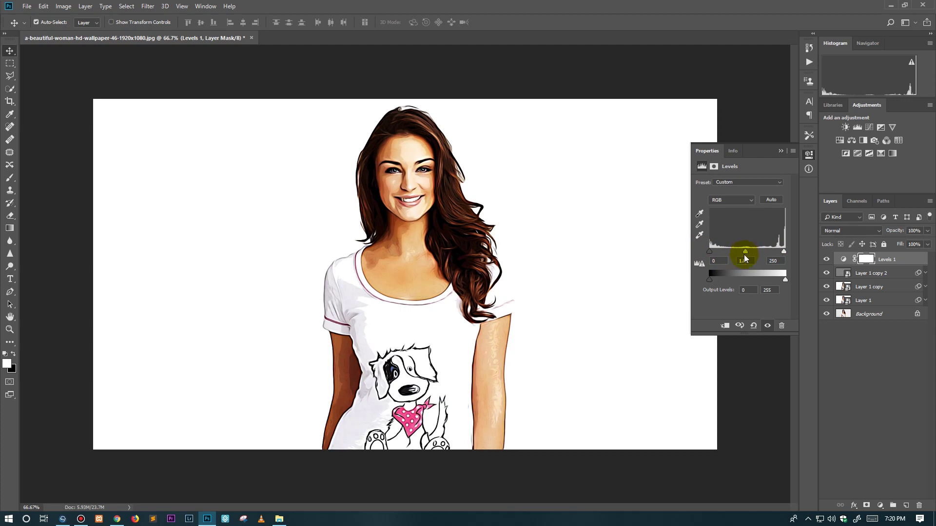
drag(709, 280, 718, 277)
drag(781, 281, 782, 283)
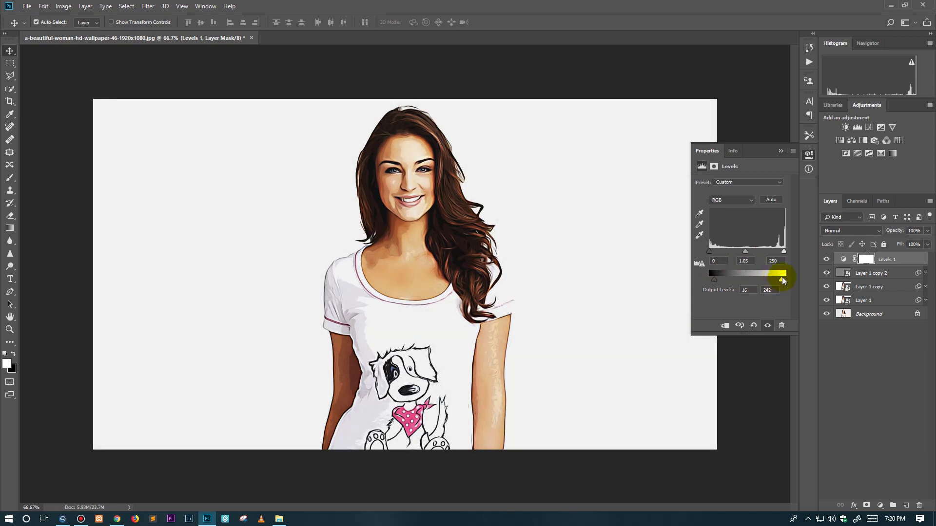
drag(776, 279, 779, 279)
click(808, 156)
click(880, 505)
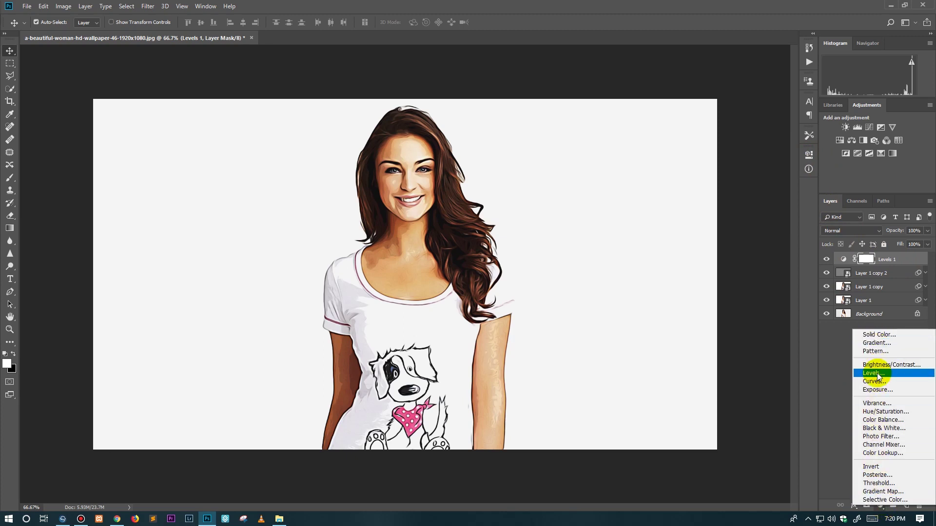
Add a Vibrance adjustment layer with Vibrance +52 and Saturation +22
click(876, 403)
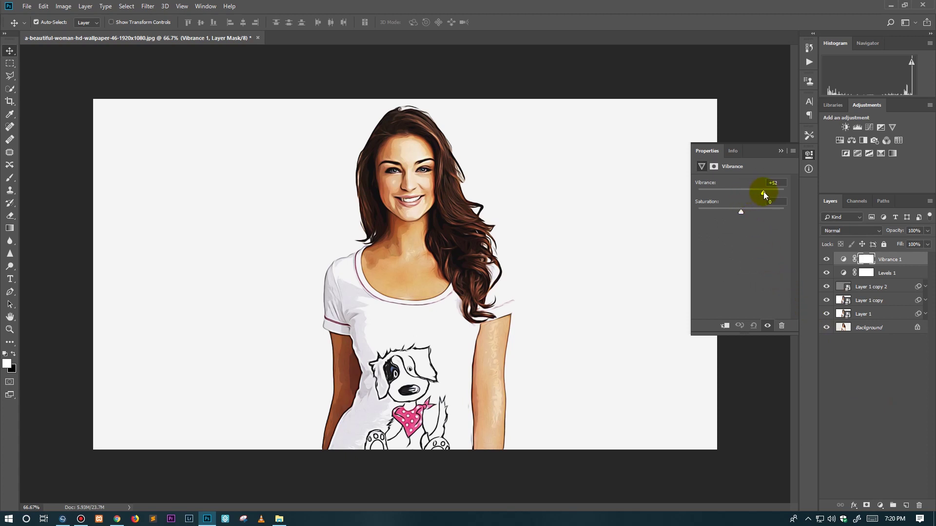
click(741, 212)
drag(741, 213, 751, 214)
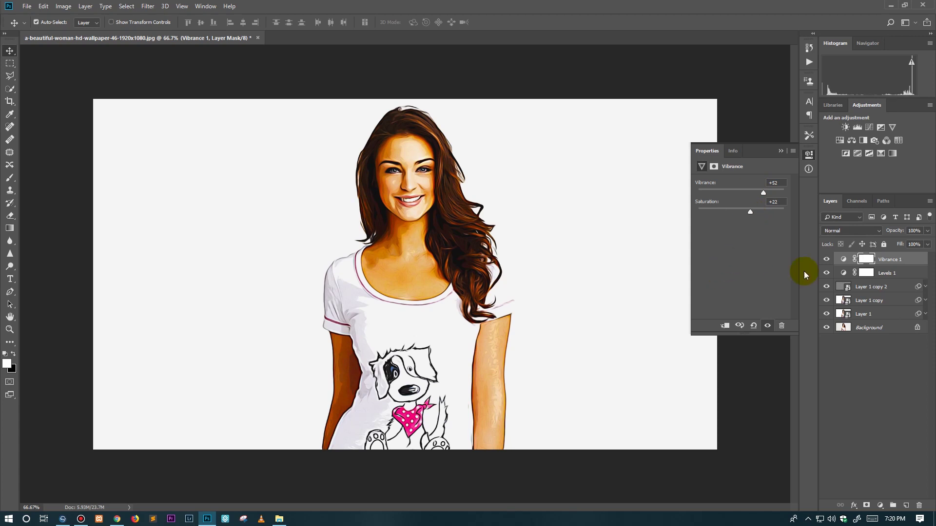
click(807, 169)
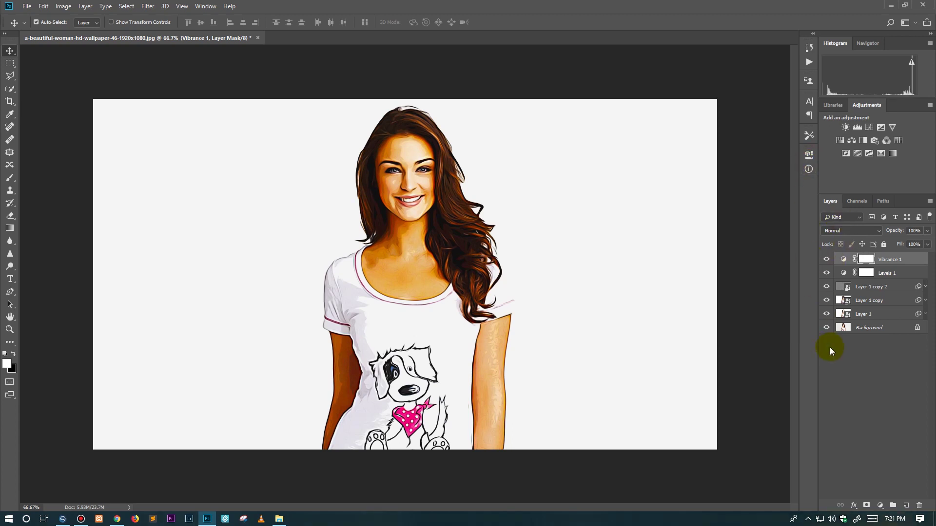
Add a Color Lookup layer using 3Strip.look at 30% opacity
click(880, 505)
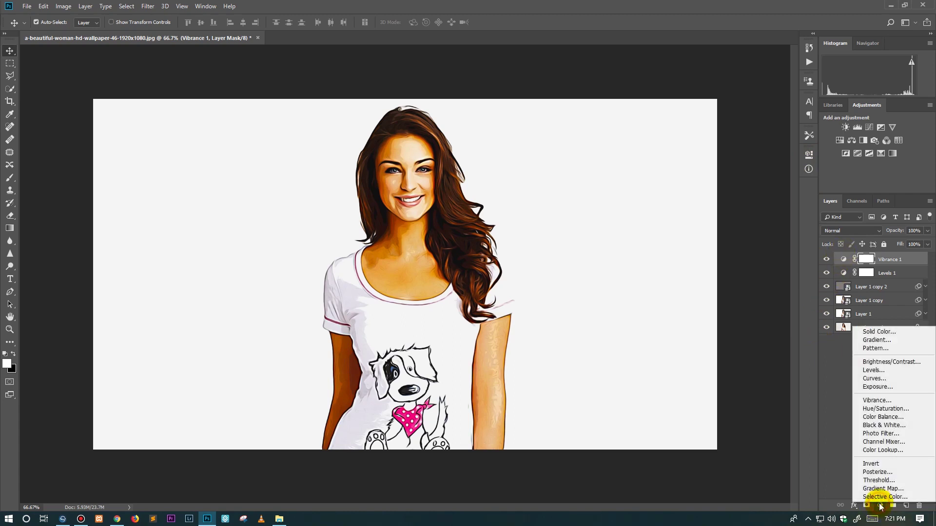
click(886, 450)
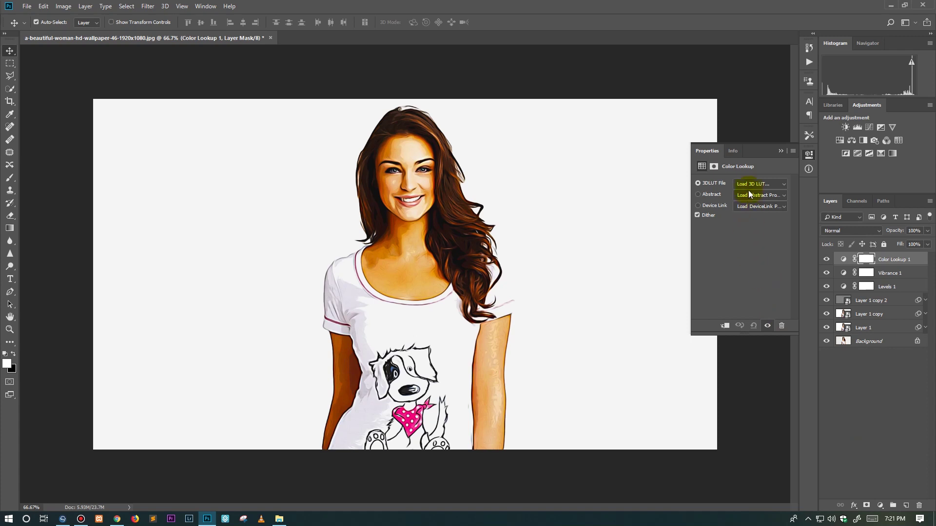
click(750, 185)
click(751, 232)
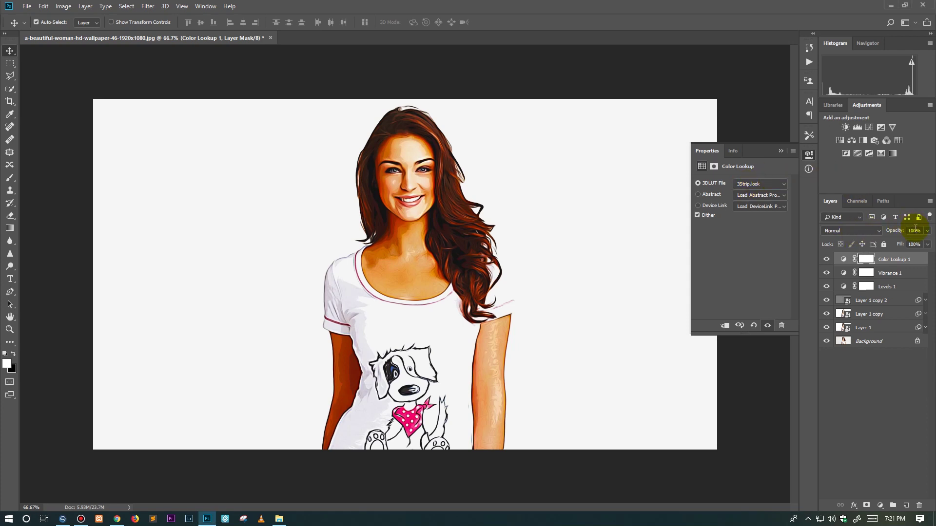
drag(901, 233, 901, 233)
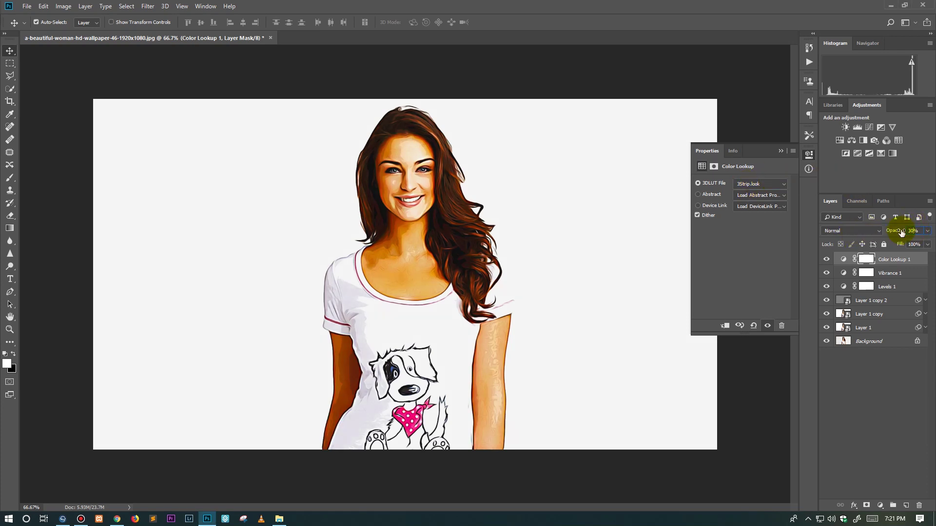
click(824, 161)
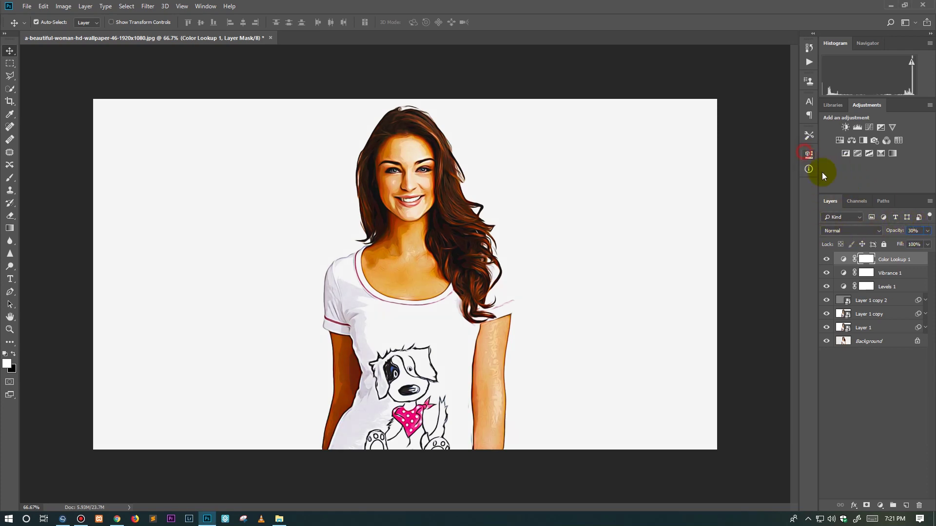
click(869, 383)
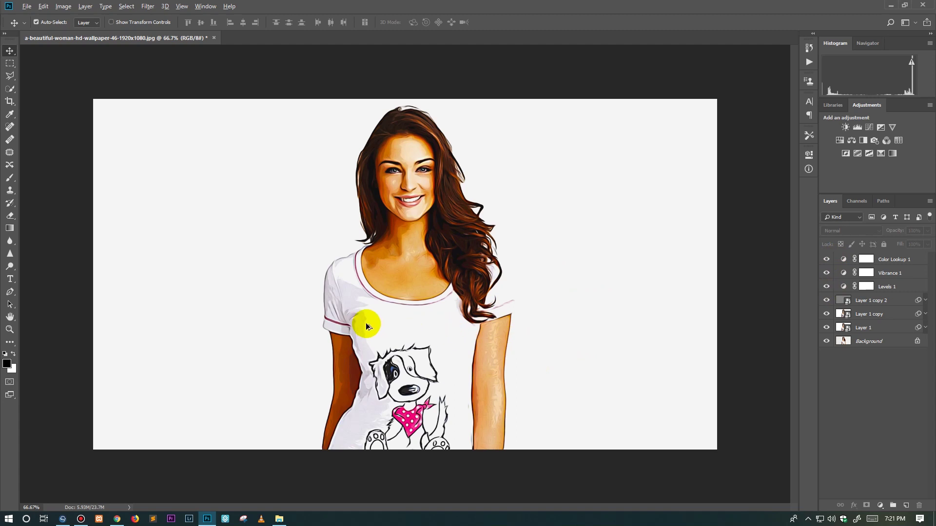
Group Color Lookup 1 through Layer 1 into Group 1, toggling it to compare
shift+click(881, 329)
right_click(881, 330)
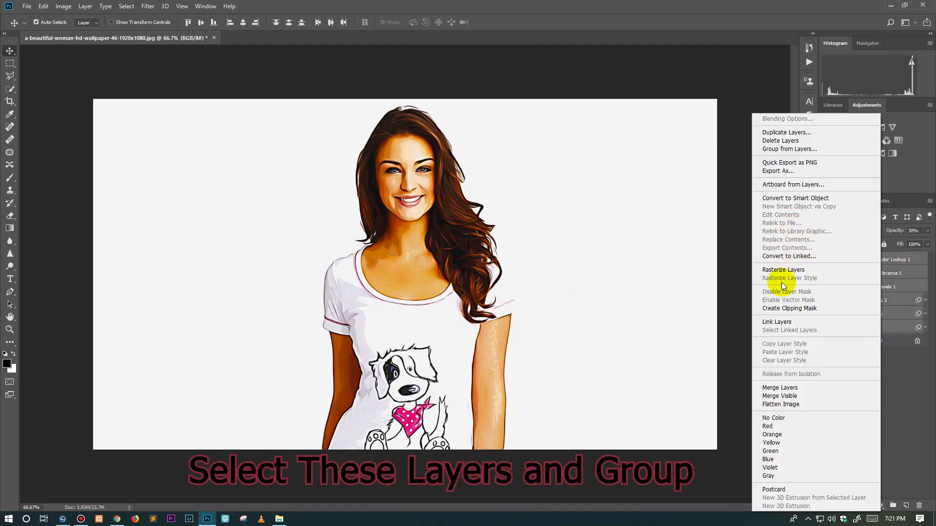
click(900, 327)
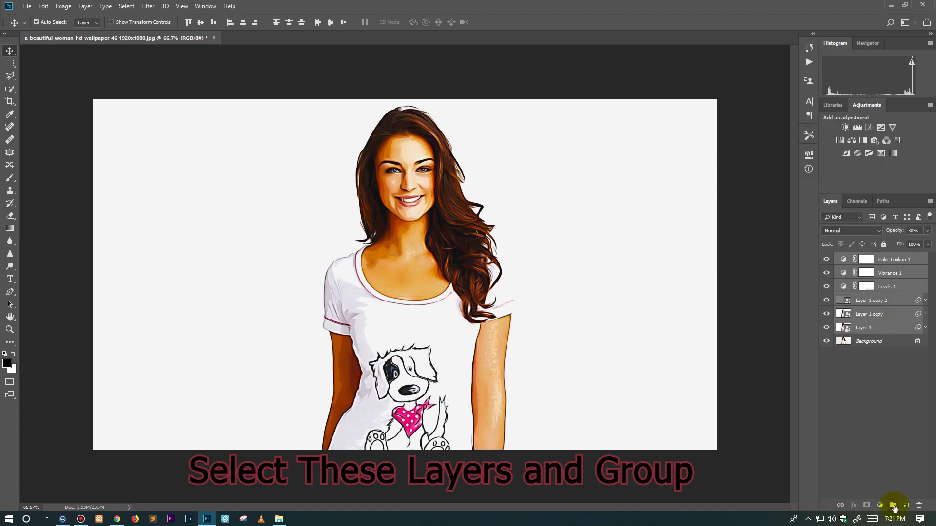
click(893, 507)
click(826, 258)
click(827, 259)
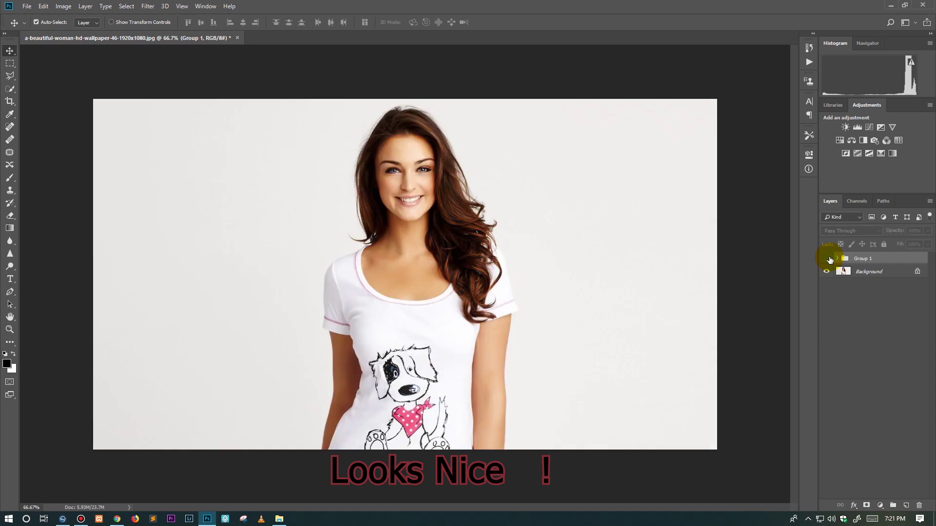